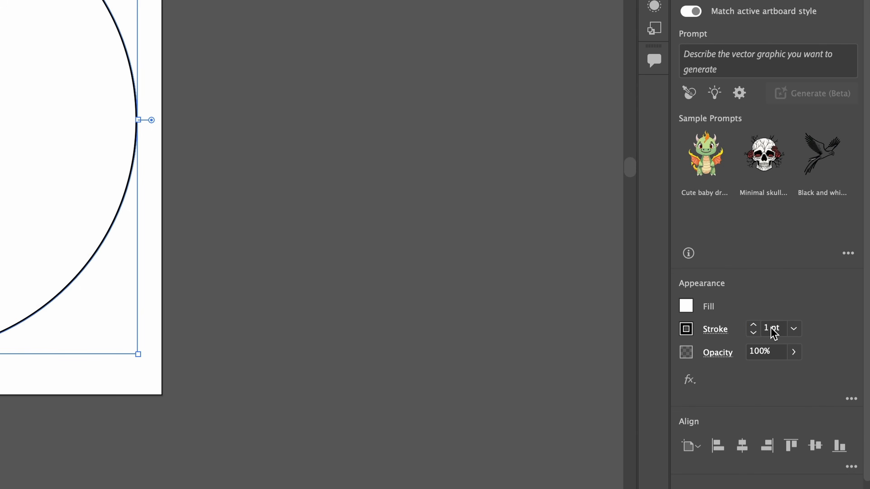
# - Set the circle's stroke weight to 25 pt and align the stroke to the center of the path
pyautogui.click(771, 328)
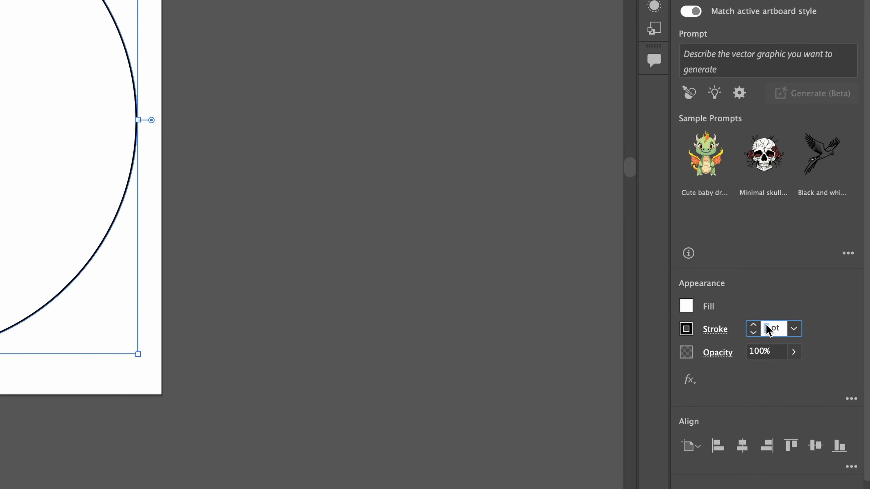
pyautogui.write('25')
pyautogui.press('Return')
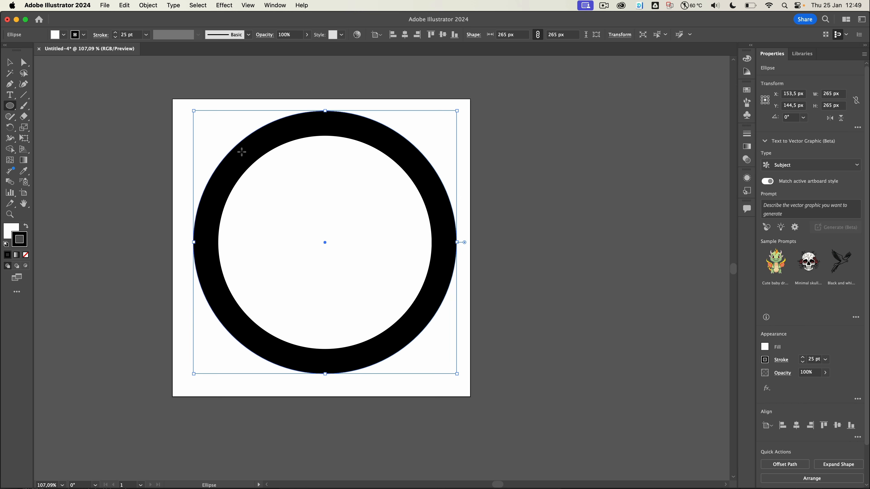
pyautogui.click(781, 360)
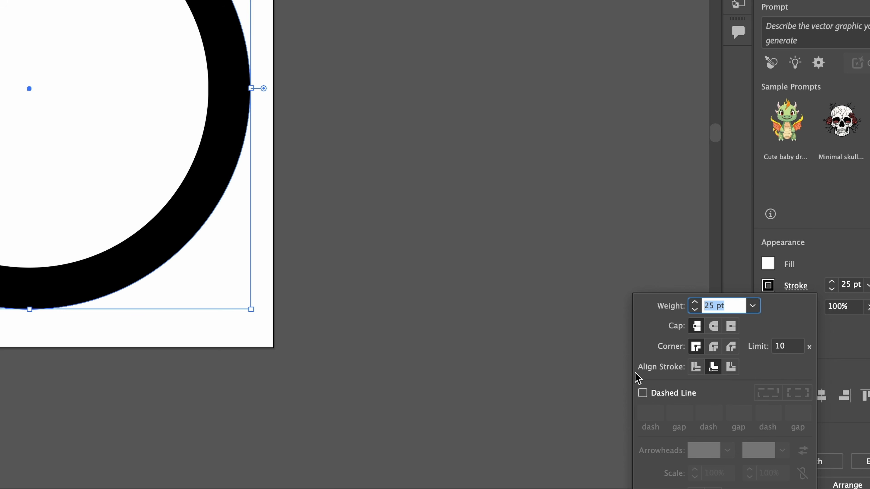
pyautogui.click(695, 370)
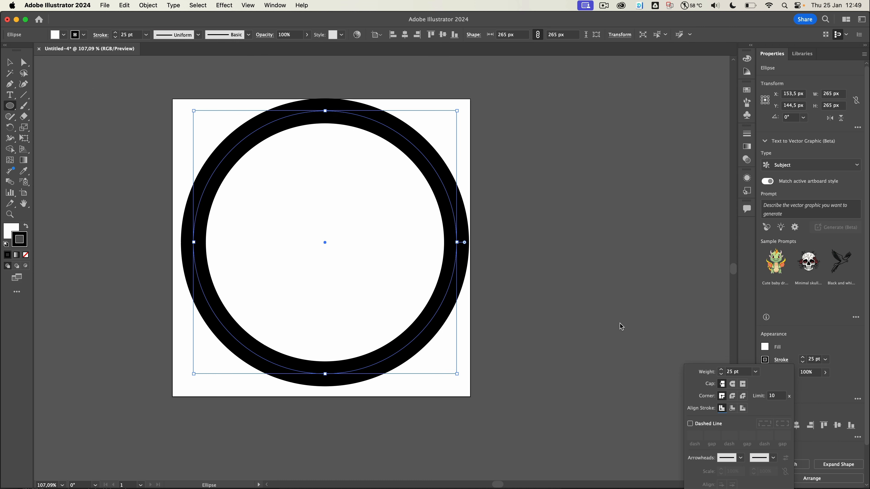
# - Move the circle to about the middle of the artboard, at X 150 px and Y 151 px, and set its fill to none
pyautogui.click(10, 63)
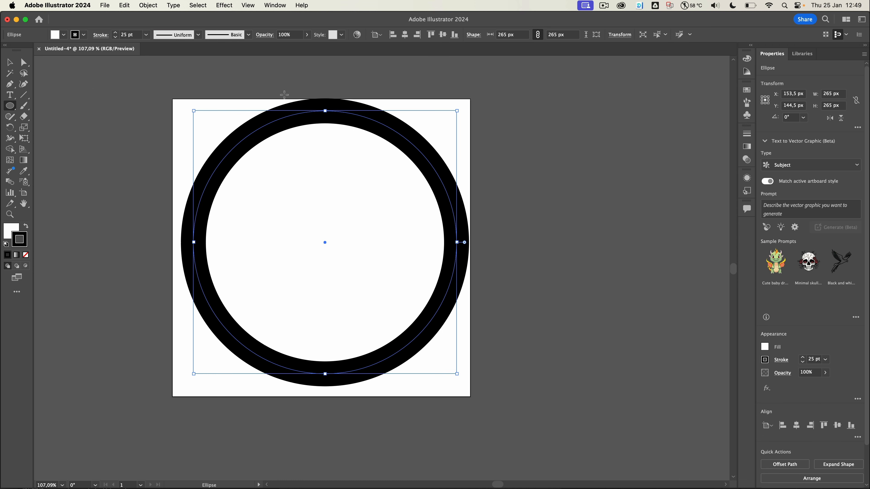
pyautogui.press('v')
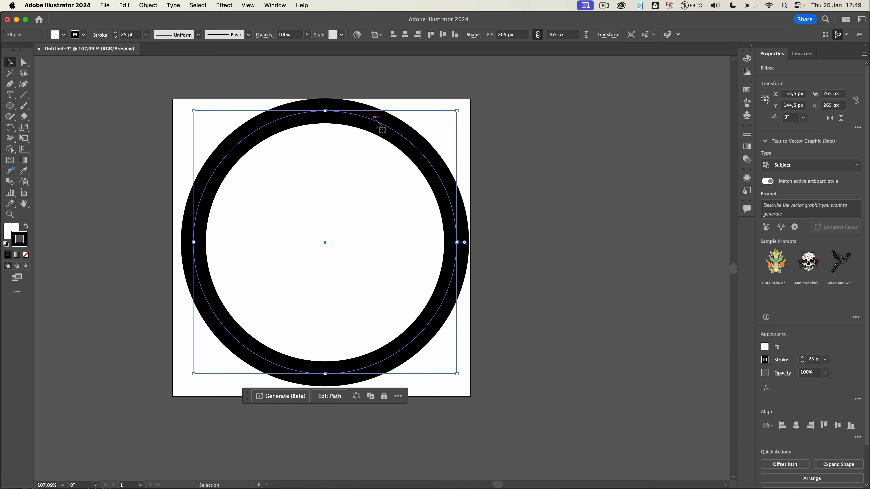
pyautogui.click(765, 347)
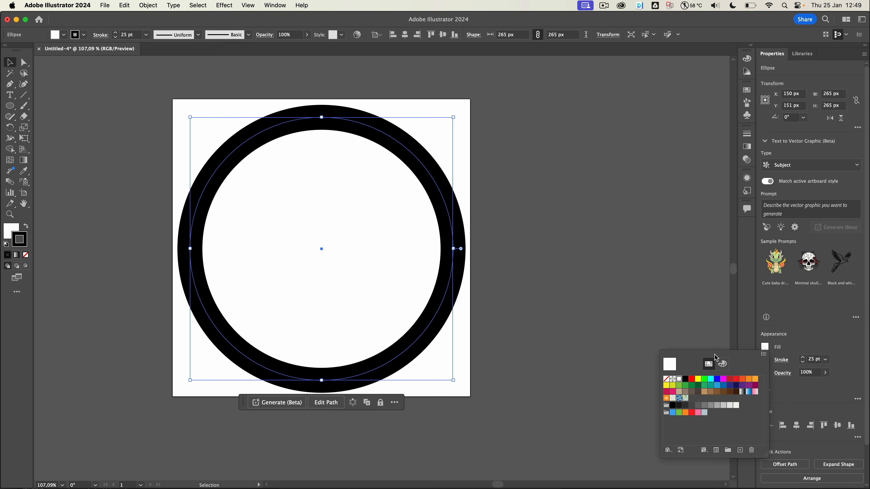
pyautogui.click(666, 380)
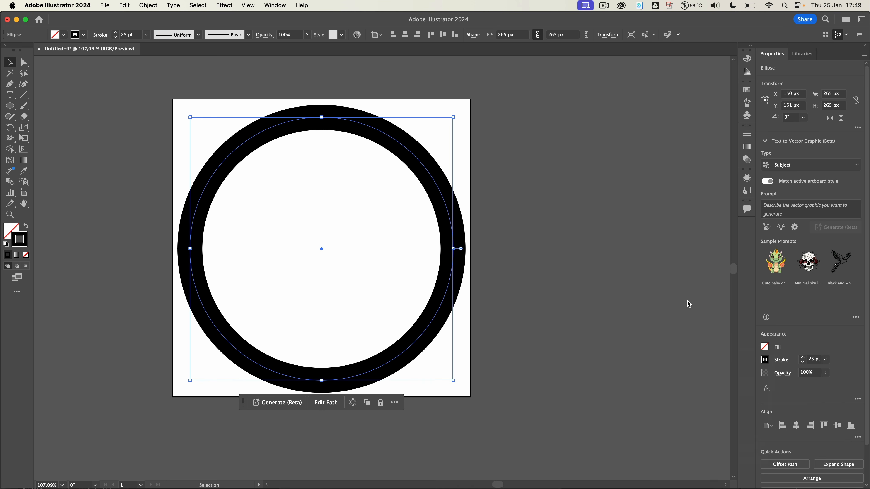
# - Apply the white-to-black gradient swatch to the circle's stroke and make the gradient run along the stroke
pyautogui.click(764, 360)
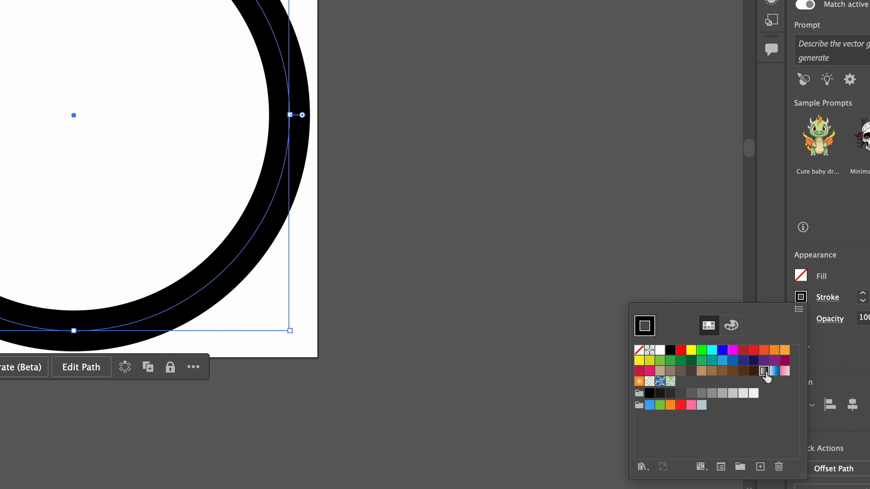
pyautogui.click(742, 404)
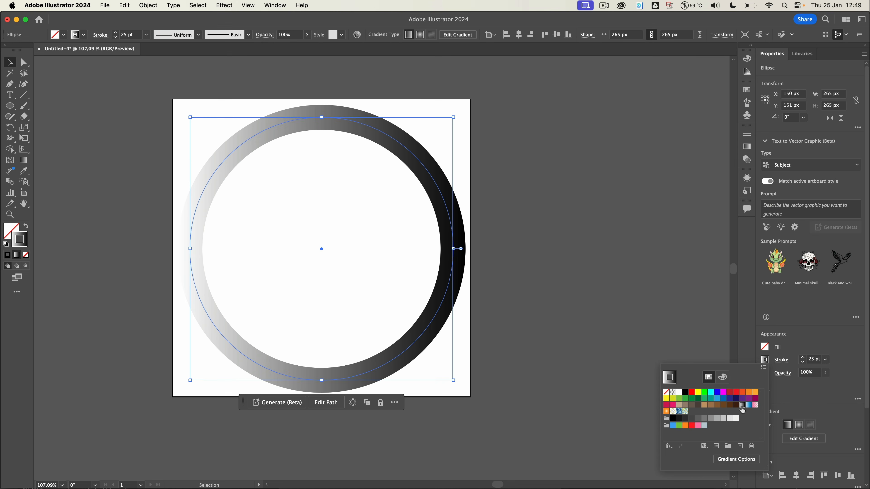
pyautogui.click(716, 324)
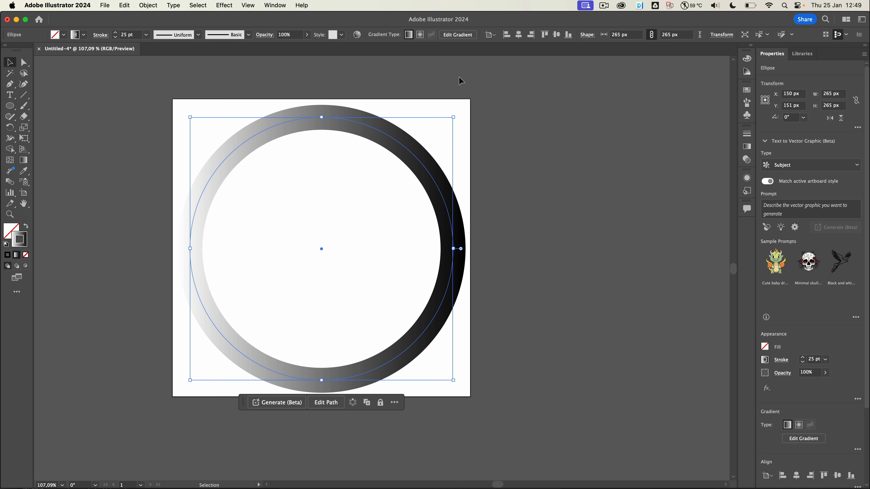
pyautogui.click(274, 5)
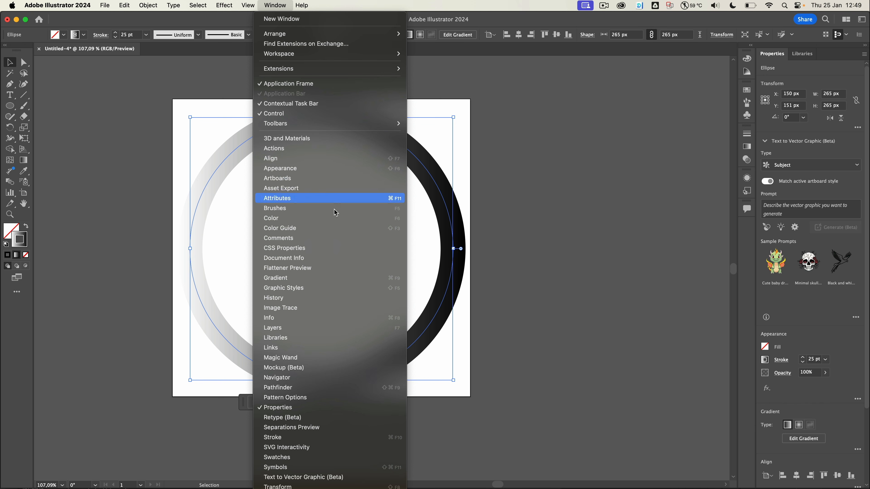
pyautogui.click(336, 276)
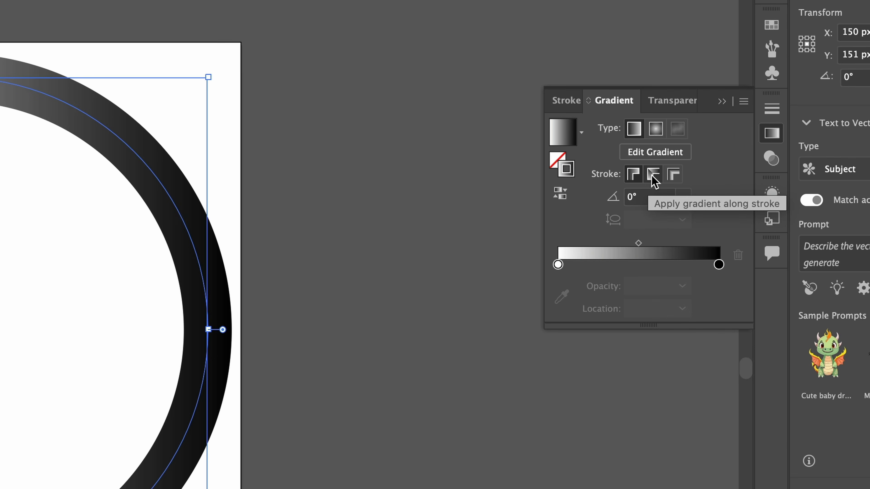
pyautogui.click(652, 175)
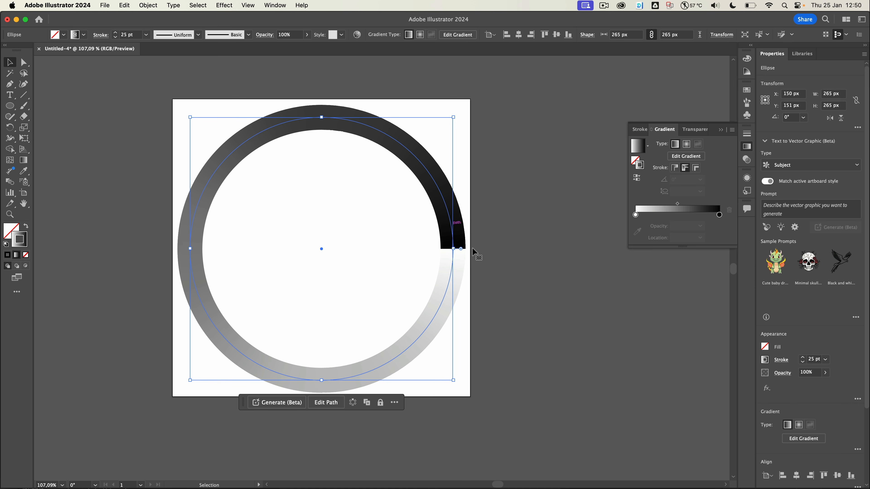
# - Change the black end stop of the stroke gradient to dark blue 00247F and put the gradient settings away
pyautogui.click(719, 215)
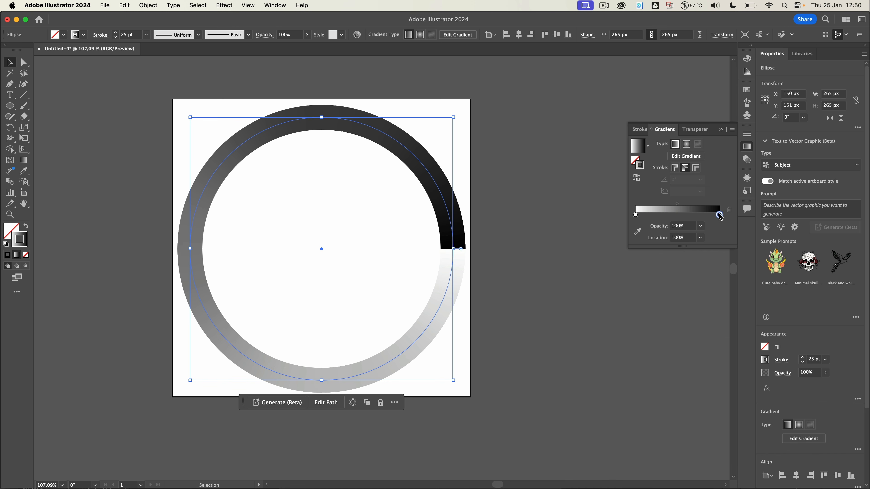
pyautogui.doubleClick(720, 215)
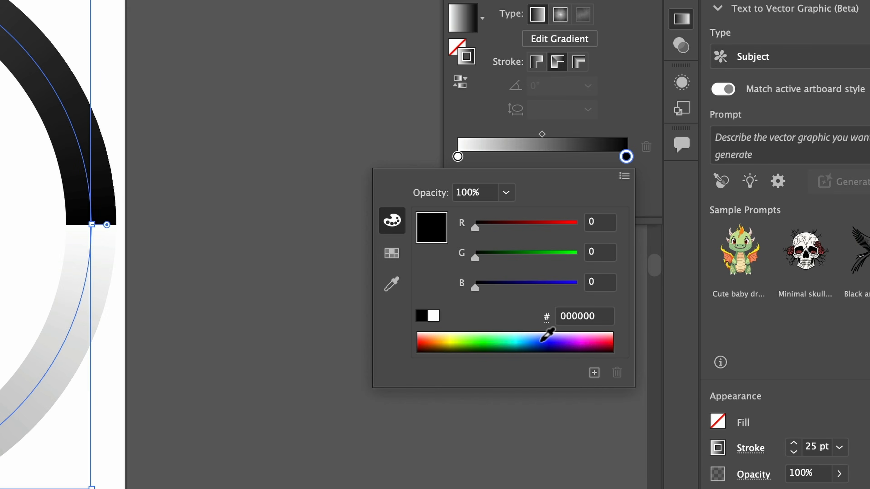
pyautogui.moveTo(542, 340)
pyautogui.mouseDown()
pyautogui.moveTo(536, 355)
pyautogui.moveTo(540, 346)
pyautogui.mouseUp()
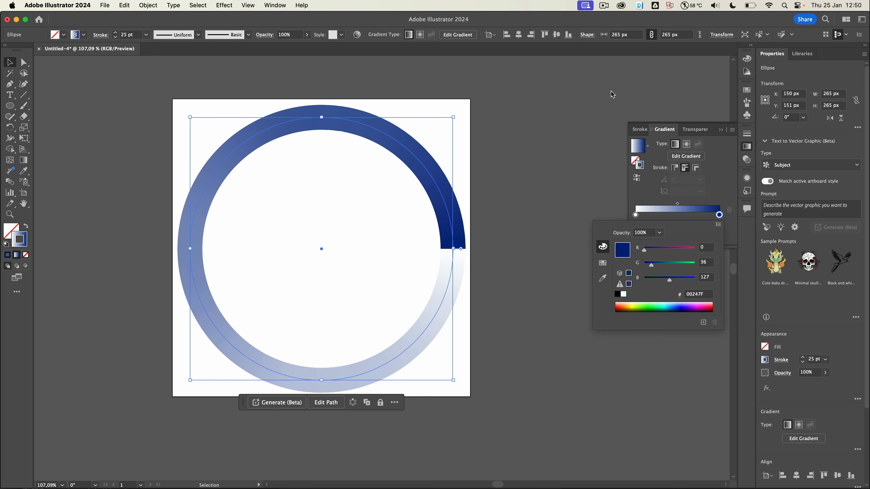
pyautogui.click(572, 187)
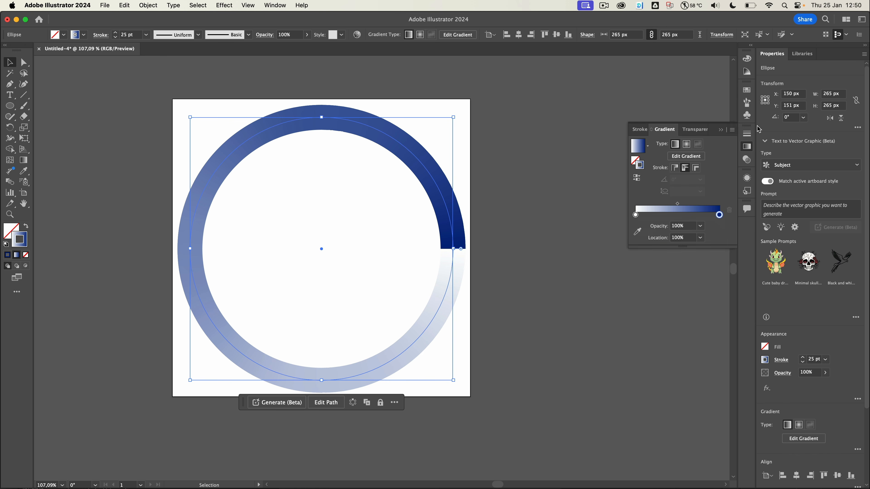
pyautogui.click(747, 146)
# - Show the list of artboards on its own, separated from its group, close the leftover group and place the list clear of the artwork
pyautogui.scroll(-3, 417, 233)
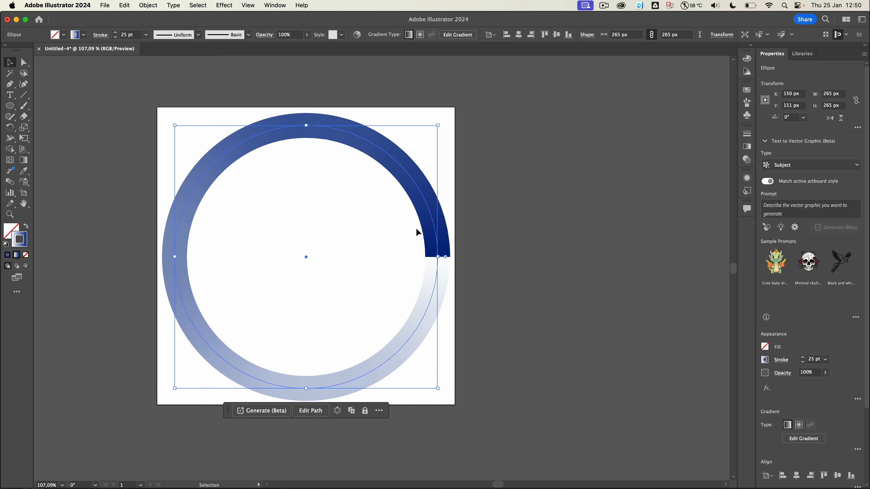
pyautogui.hscroll(3, 416, 230)
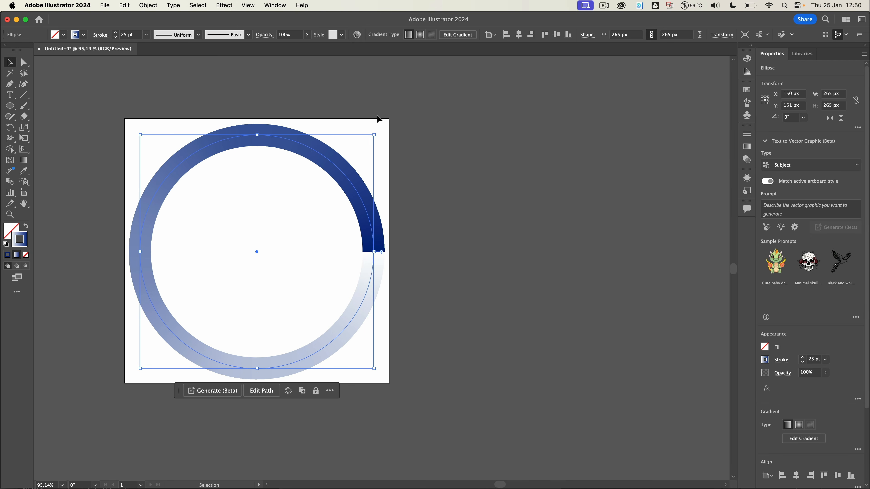
pyautogui.click(281, 4)
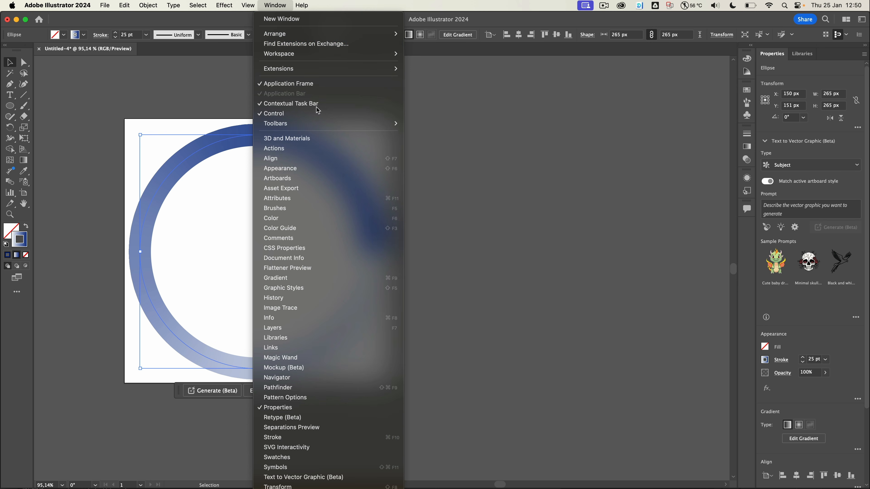
pyautogui.click(319, 179)
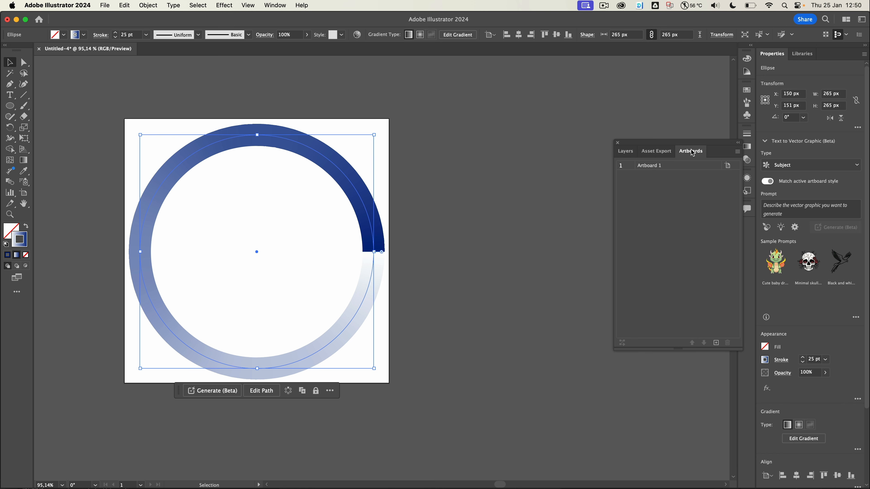
pyautogui.moveTo(692, 153); pyautogui.dragTo(565, 102)
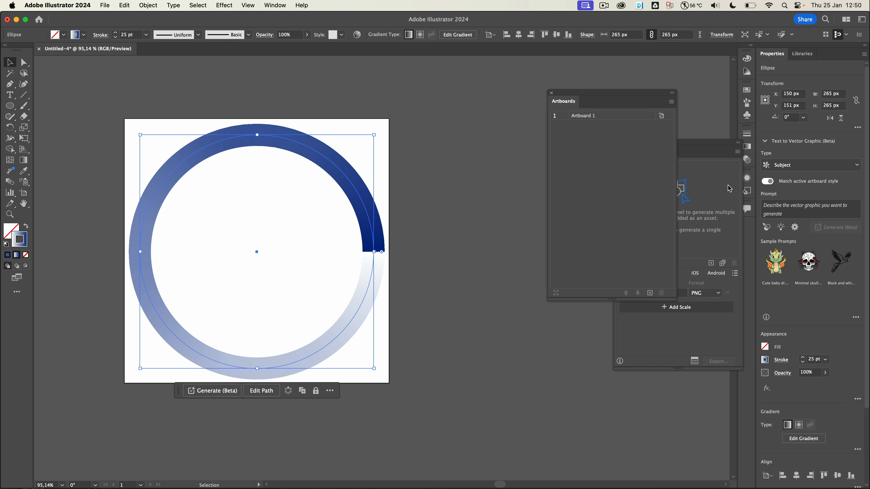
pyautogui.click(708, 142)
pyautogui.click(618, 143)
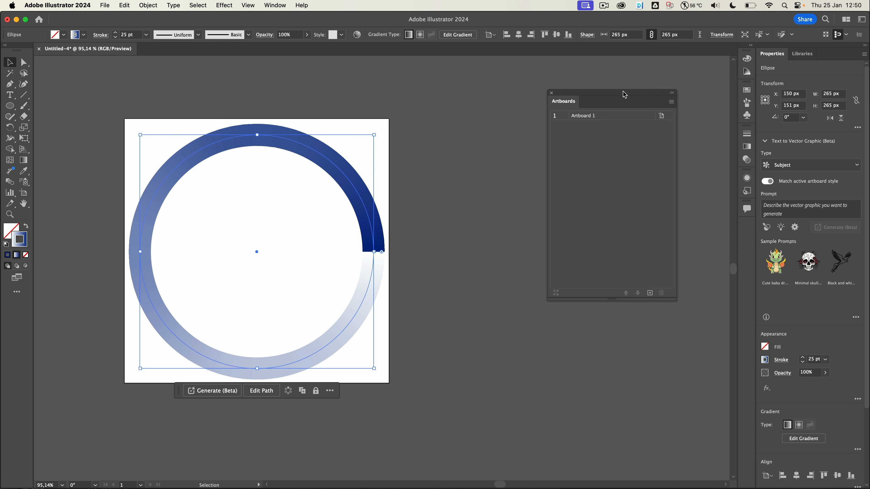
pyautogui.moveTo(624, 94); pyautogui.dragTo(655, 76)
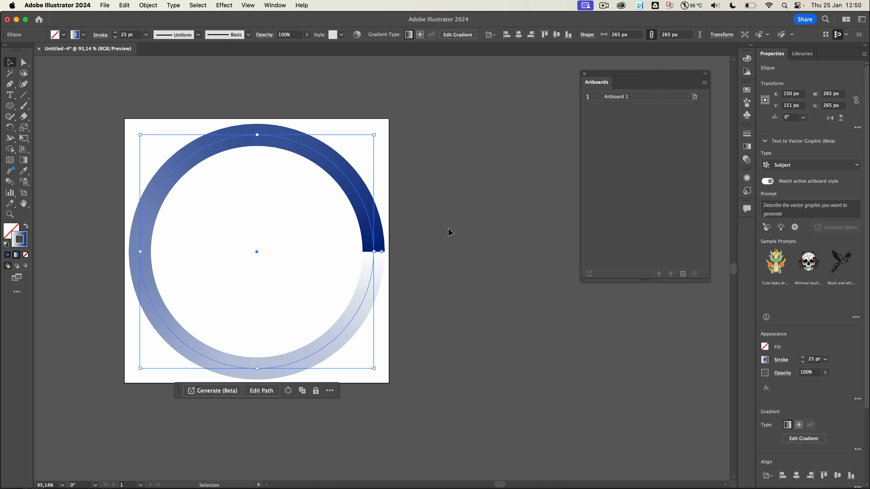
# - Duplicate Artboard 1 with its ring and rotate the ring on the copy 45° clockwise
pyautogui.scroll(-2, 449, 233)
pyautogui.hscroll(2, 449, 232)
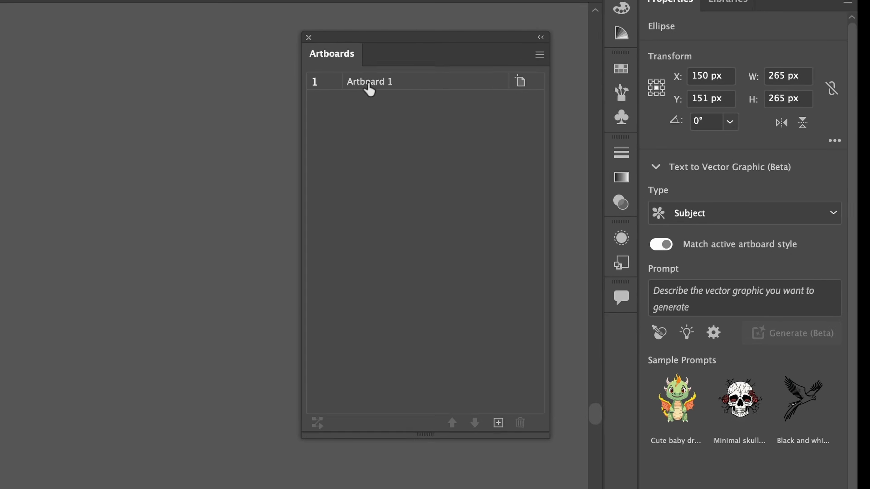
pyautogui.moveTo(616, 102); pyautogui.dragTo(671, 198)
pyautogui.moveTo(458, 285); pyautogui.dragTo(481, 436)
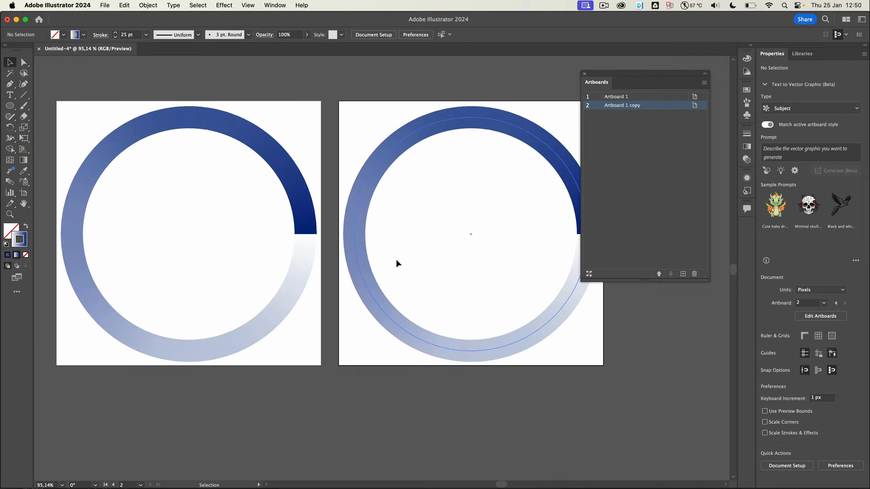
pyautogui.hscroll(8, 395, 258)
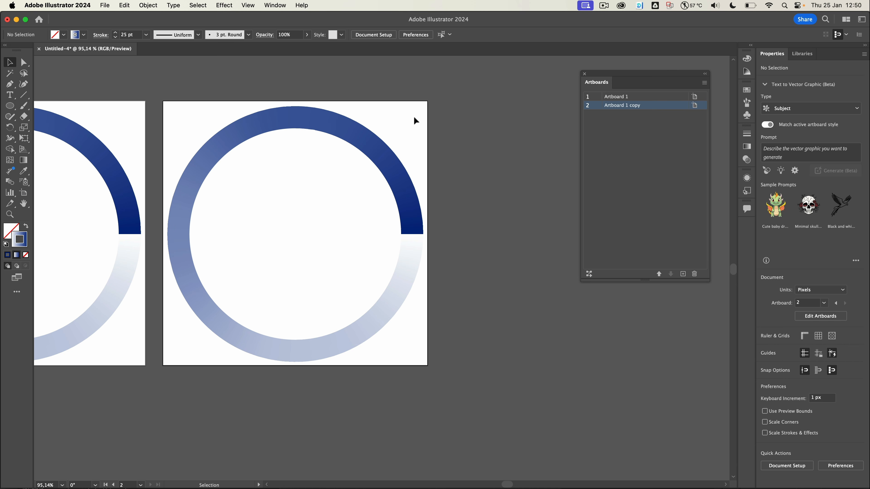
pyautogui.click(374, 147)
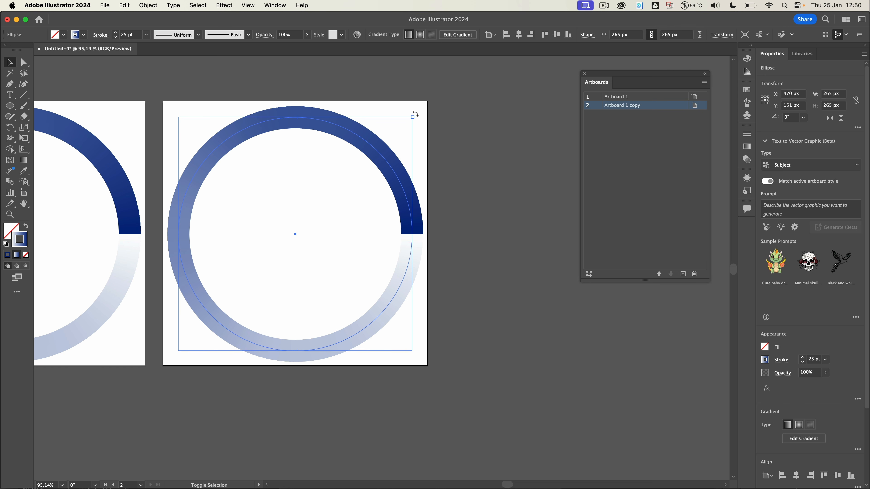
pyautogui.moveTo(415, 114); pyautogui.dragTo(461, 200)
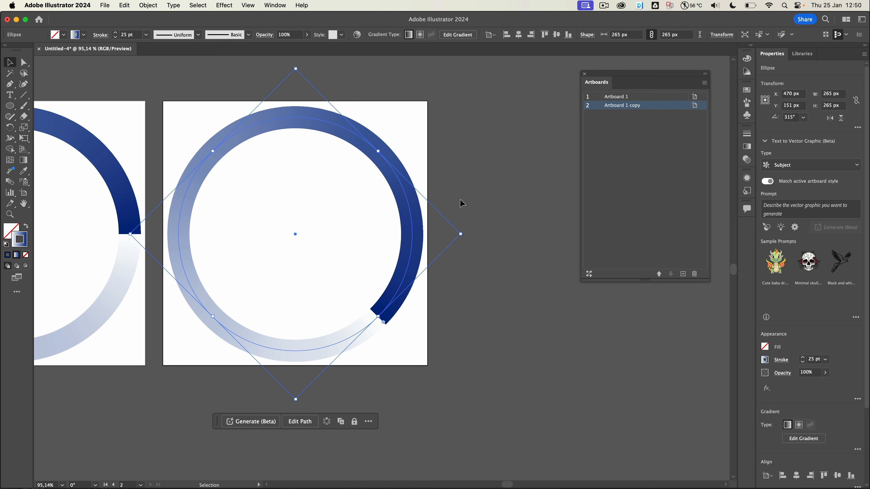
# - Duplicate the second artboard and rotate the ring on the new third artboard another 45° clockwise, to a 270° angle
pyautogui.doubleClick(637, 111)
pyautogui.click(682, 275)
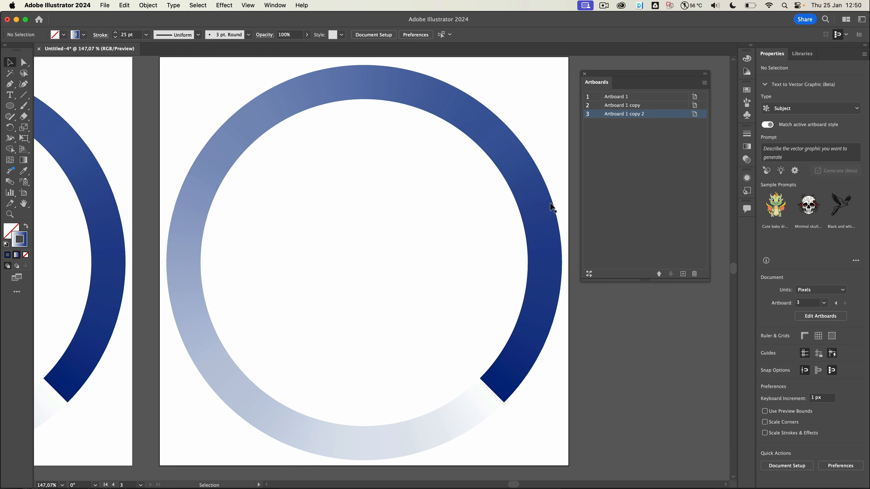
pyautogui.click(514, 143)
pyautogui.hscroll(5, 545, 328)
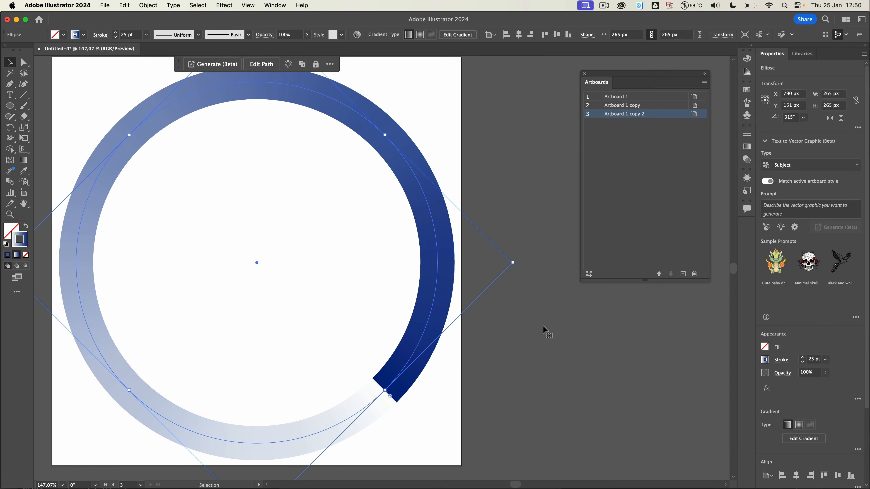
pyautogui.moveTo(516, 261); pyautogui.dragTo(478, 377)
pyautogui.hscroll(-5, 478, 377)
pyautogui.scroll(-1, 477, 377)
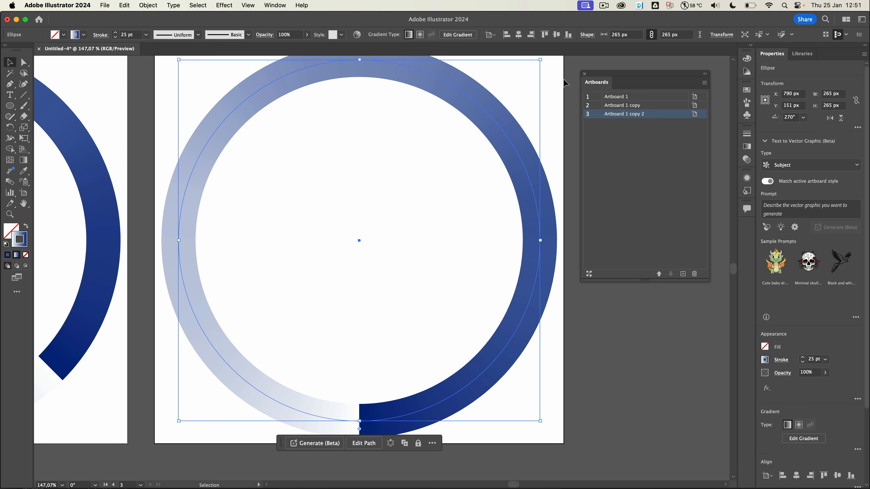
# - Duplicate the third artboard together with its ring to create a fourth artboard
pyautogui.click(639, 113)
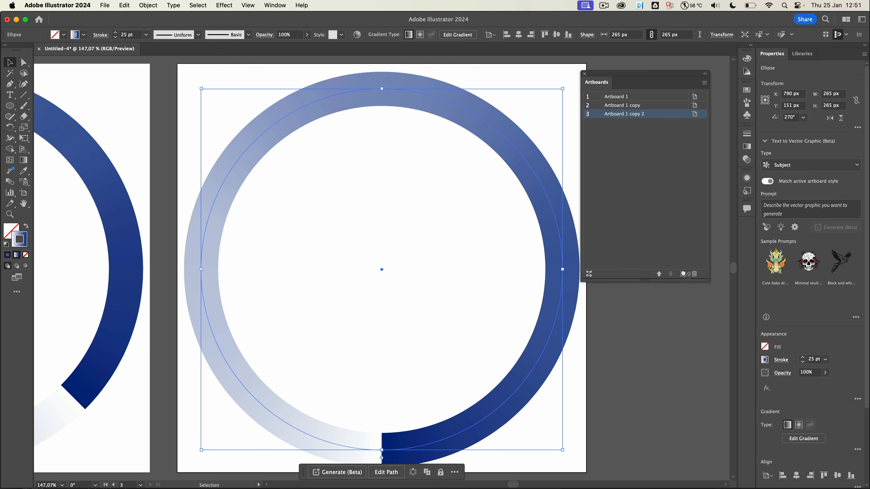
pyautogui.click(683, 274)
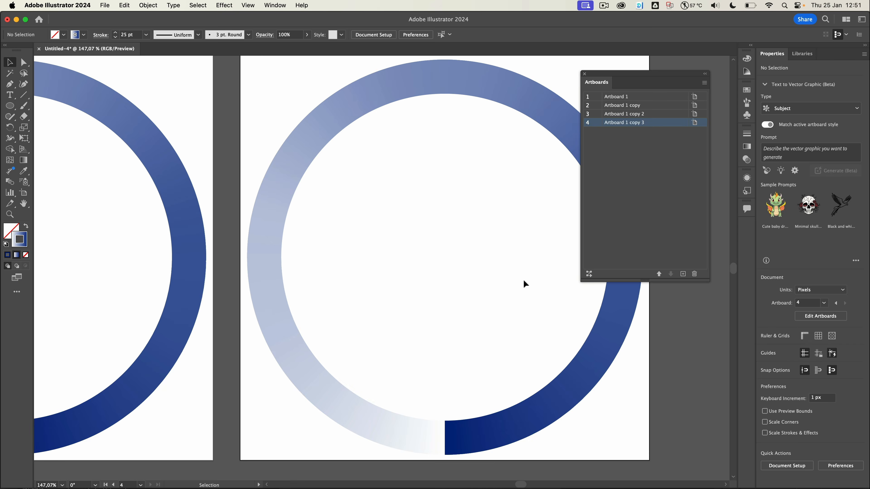
# - Complete the series to eight artboards, rotating the ring on each additional copy another 45° clockwise
pyautogui.moveTo(524, 284); pyautogui.dragTo(240, 445)
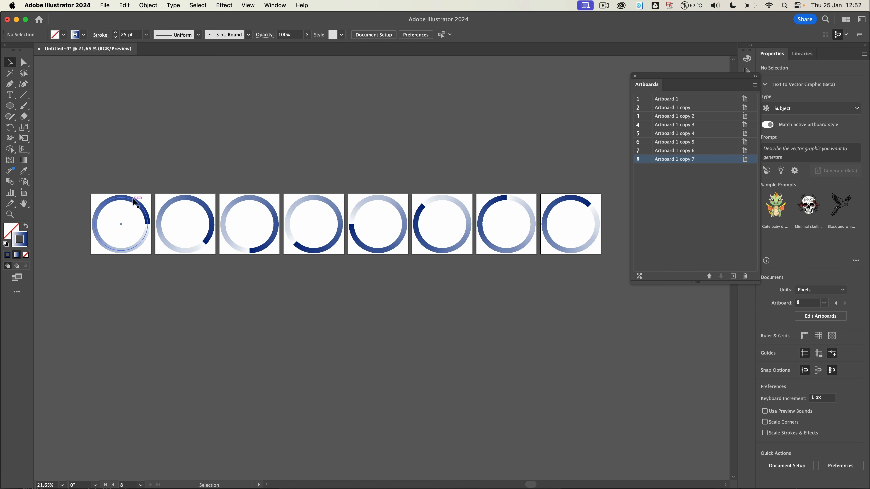
pyautogui.hscroll(3, 569, 216)
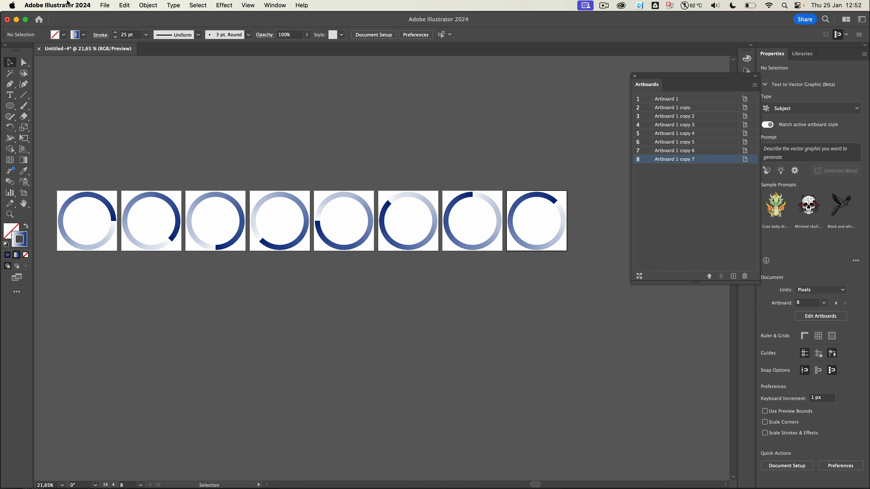
# - Export all artboards as separate PNG files with the base name loading into the loading folder
pyautogui.click(111, 3)
pyautogui.moveTo(138, 208)
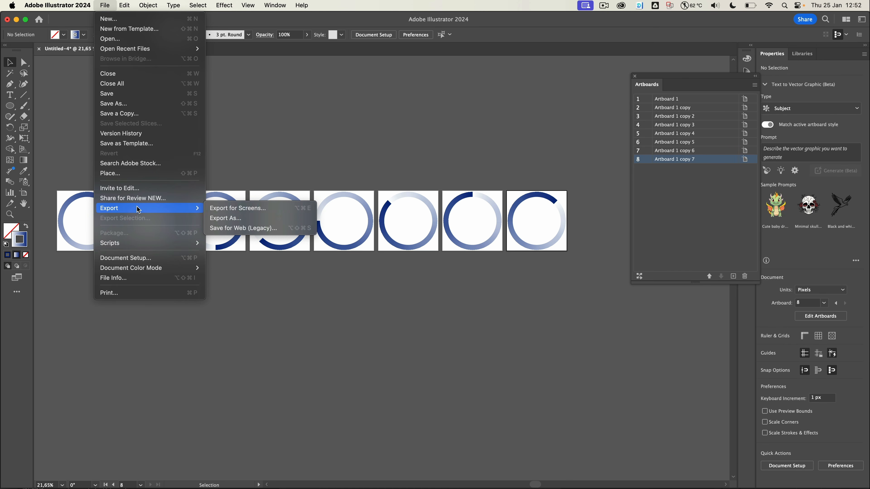
pyautogui.click(259, 219)
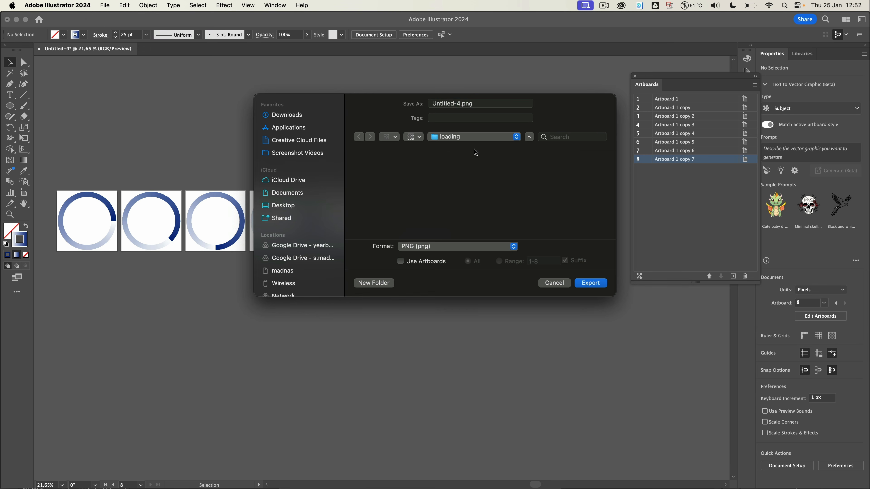
pyautogui.click(458, 101)
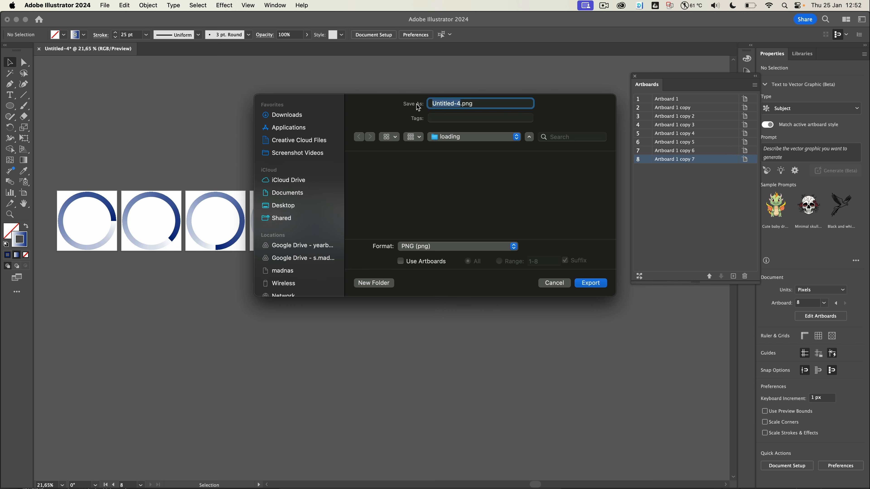
pyautogui.write('loading')
pyautogui.click(400, 262)
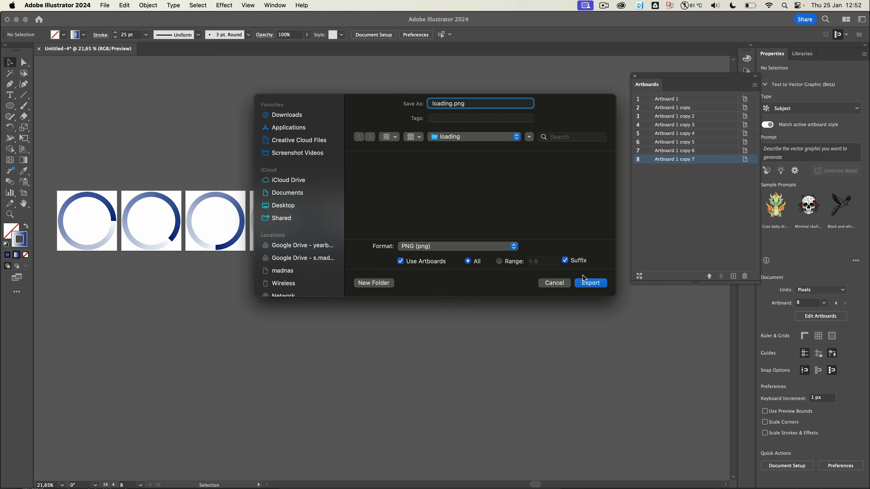
pyautogui.click(587, 284)
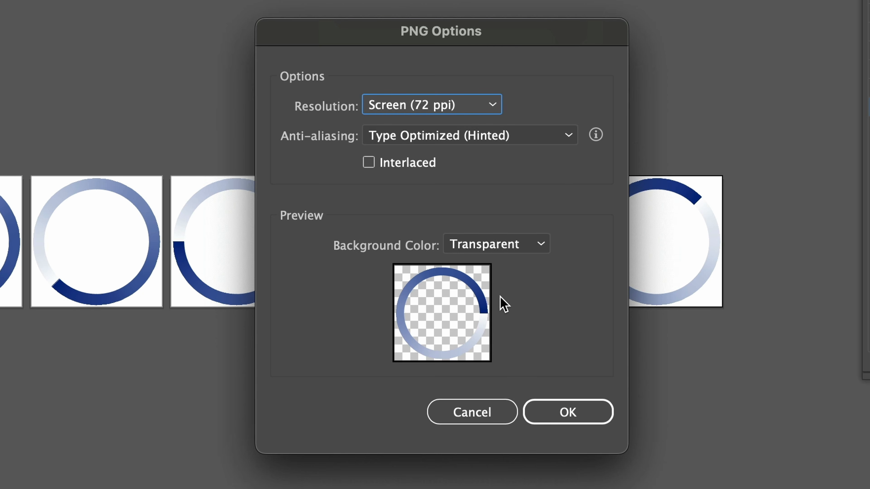
# - Set the PNG anti-aliasing to None and finish the export with a transparent background at 72 ppi
pyautogui.click(470, 137)
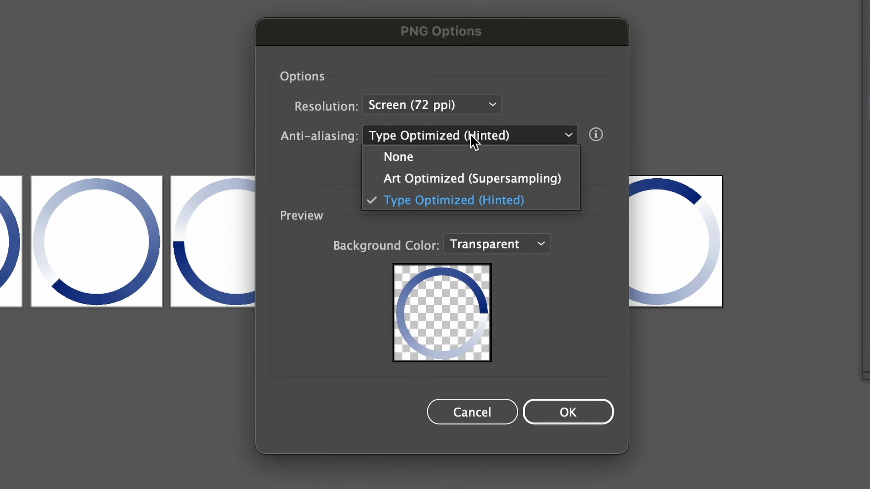
pyautogui.click(421, 162)
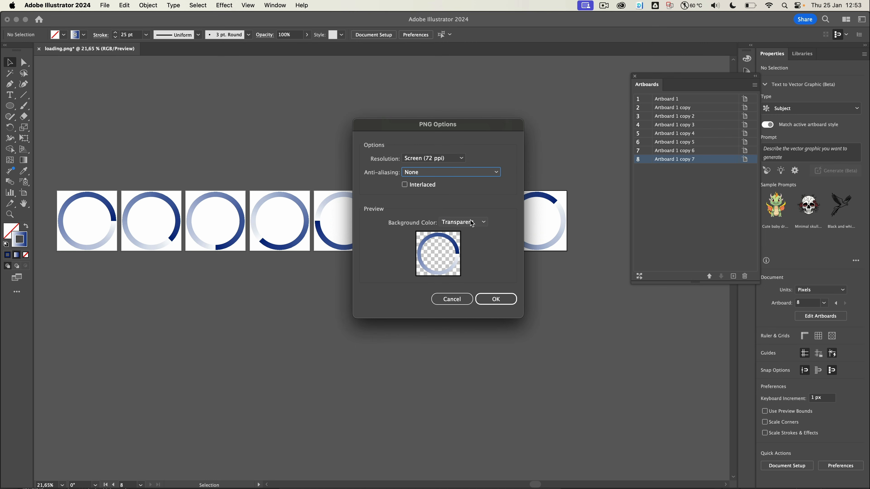
pyautogui.click(498, 299)
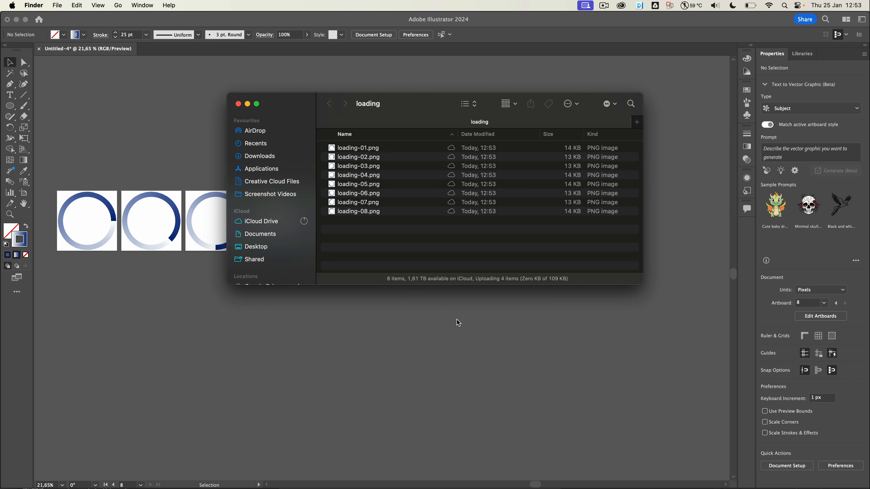
# - Switch to Photoshop and open loading-01.png from the loading folder as an image sequence at 10 fps
pyautogui.press('super+Tab')
pyautogui.press('super+Tab')
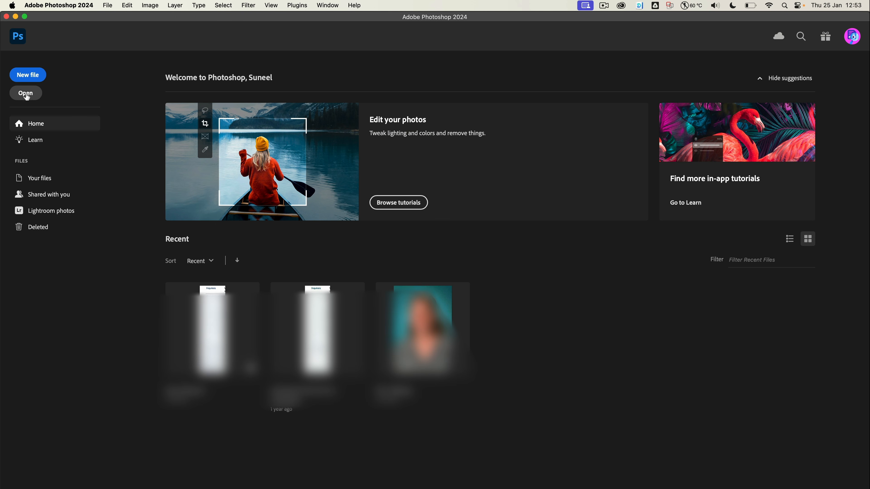
pyautogui.click(28, 97)
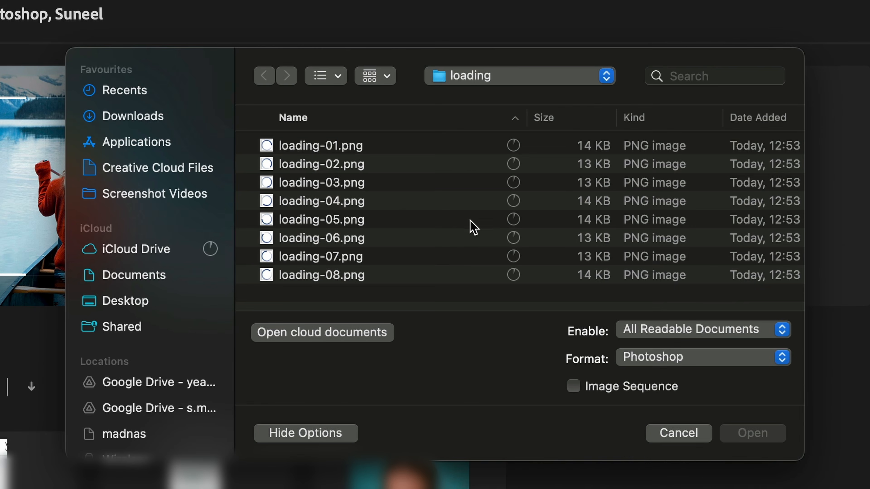
pyautogui.click(362, 150)
pyautogui.click(575, 390)
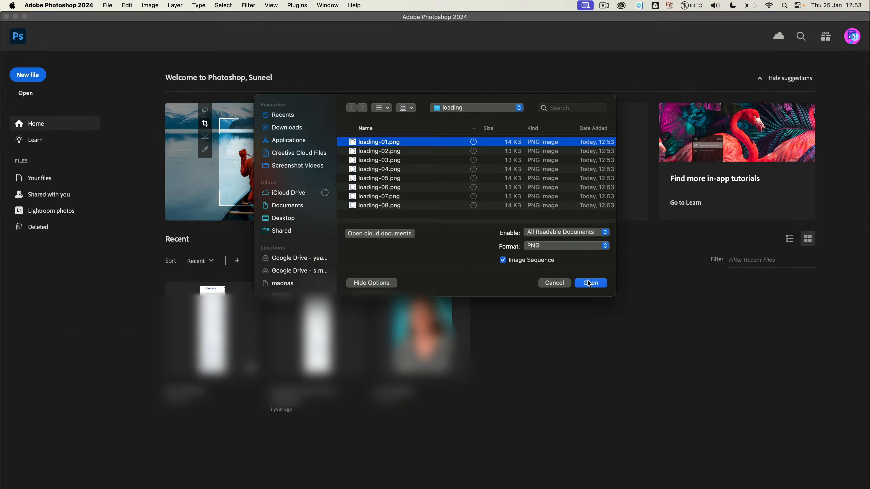
pyautogui.click(750, 432)
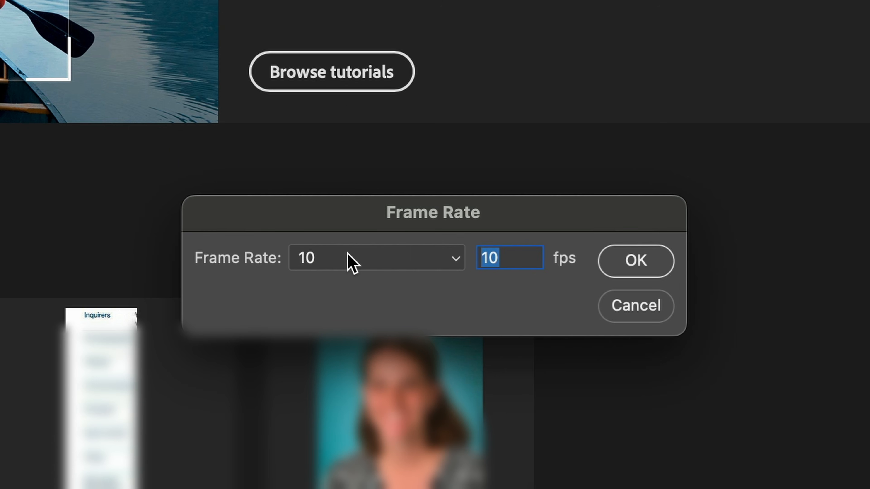
pyautogui.click(645, 257)
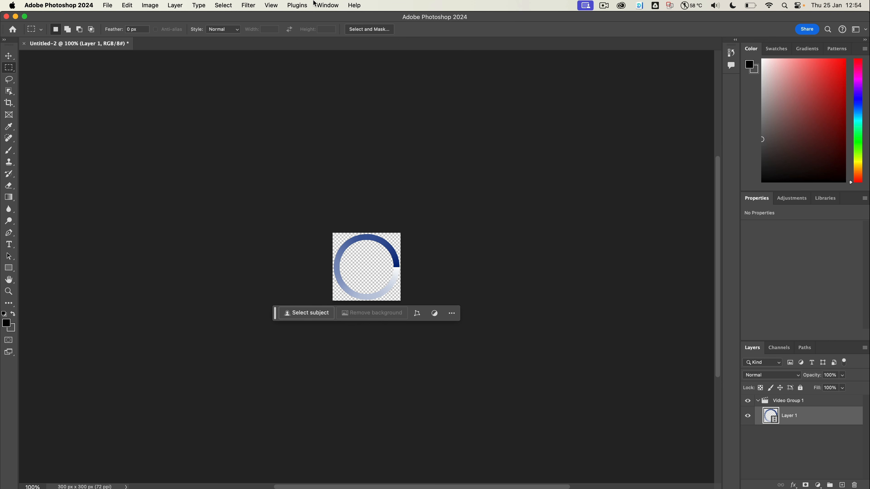
# - Switch to the workspace that includes the animation timeline and dismiss the tip about adding media
pyautogui.click(319, 6)
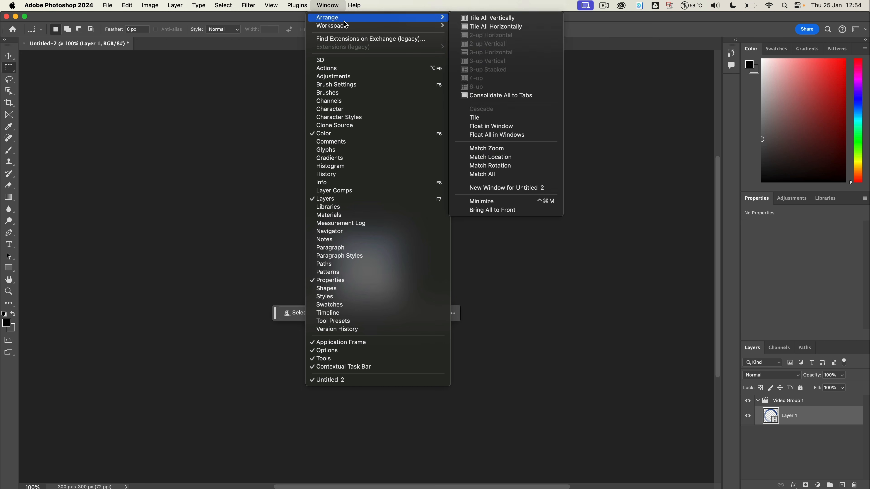
pyautogui.moveTo(345, 26)
pyautogui.click(470, 33)
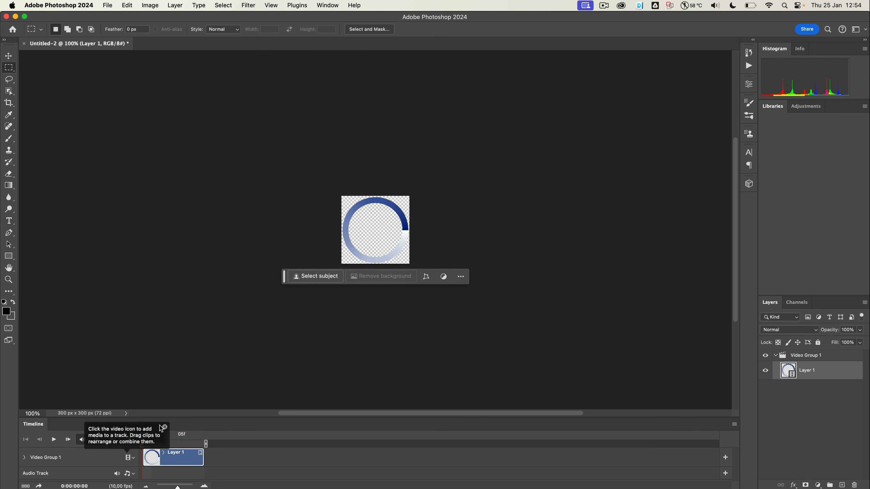
pyautogui.click(162, 427)
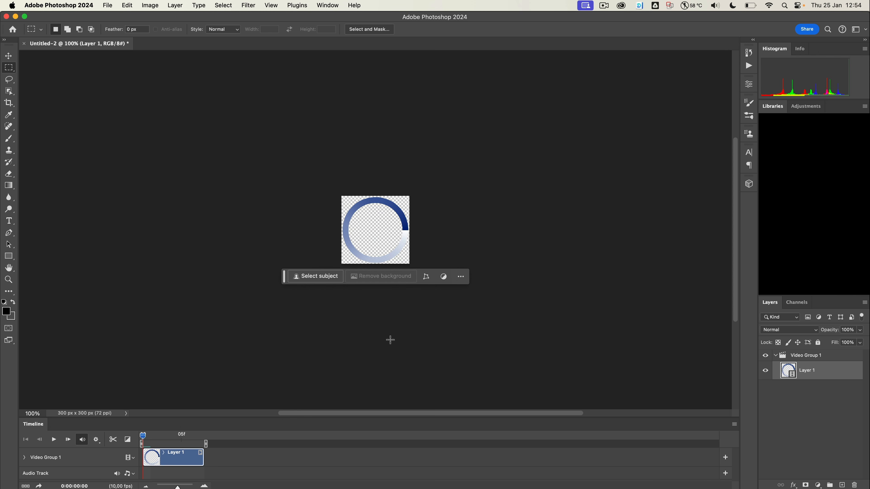
# - Play the ring animation in the timeline and stop the playback
pyautogui.scroll(3, 390, 339)
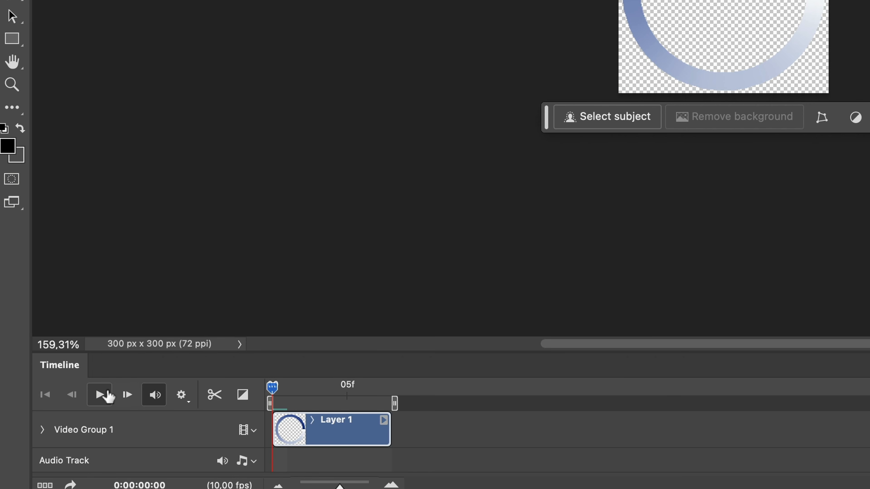
pyautogui.click(100, 394)
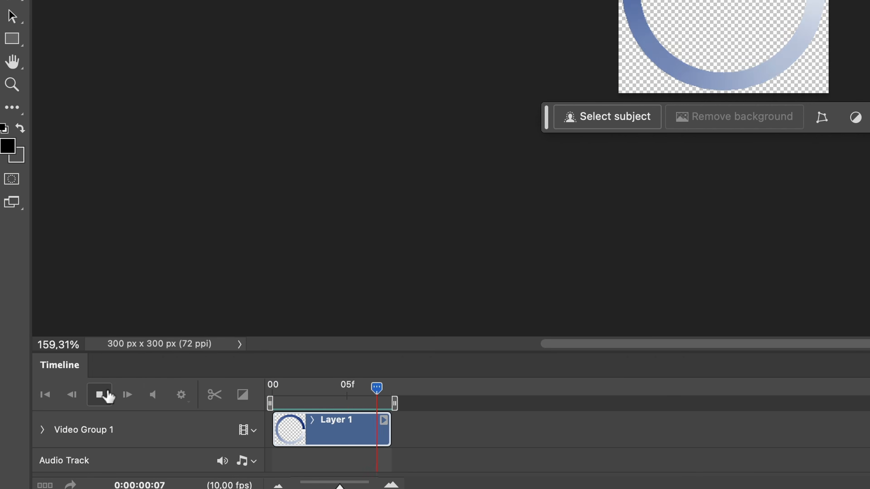
pyautogui.click(100, 395)
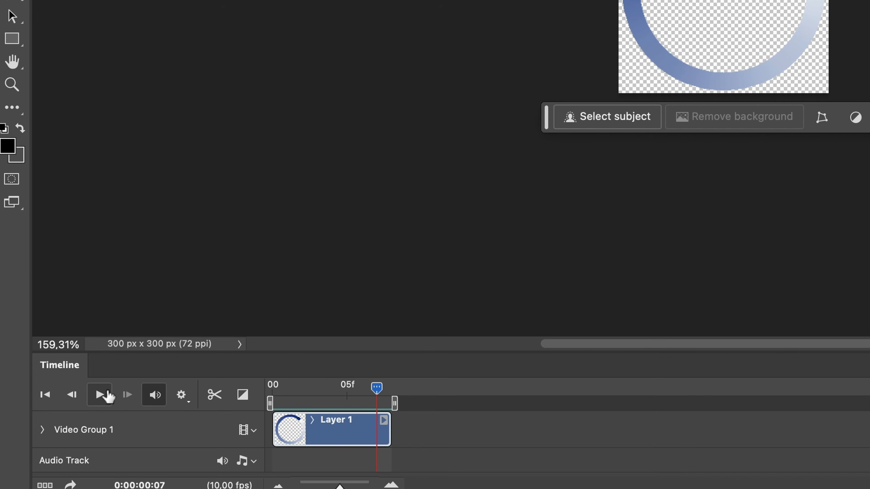
# - Set the playback resolution to 100%, turn on Loop Playback and preview the looping animation
pyautogui.click(189, 402)
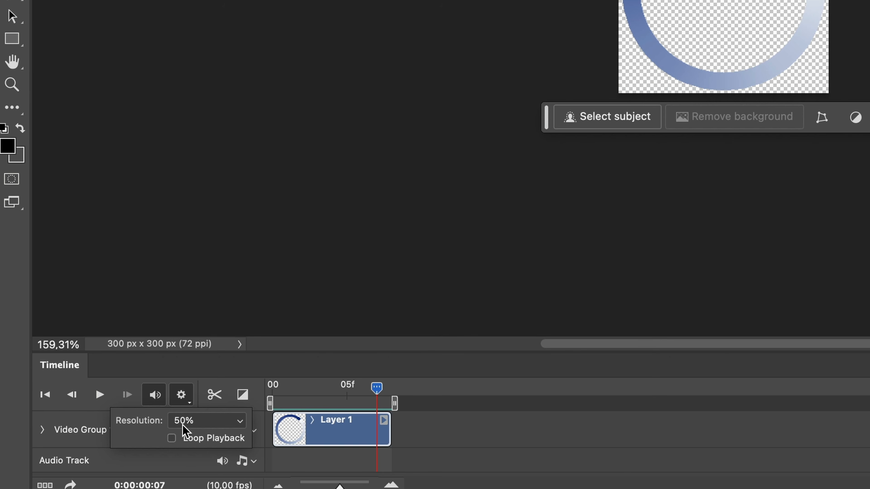
pyautogui.click(239, 423)
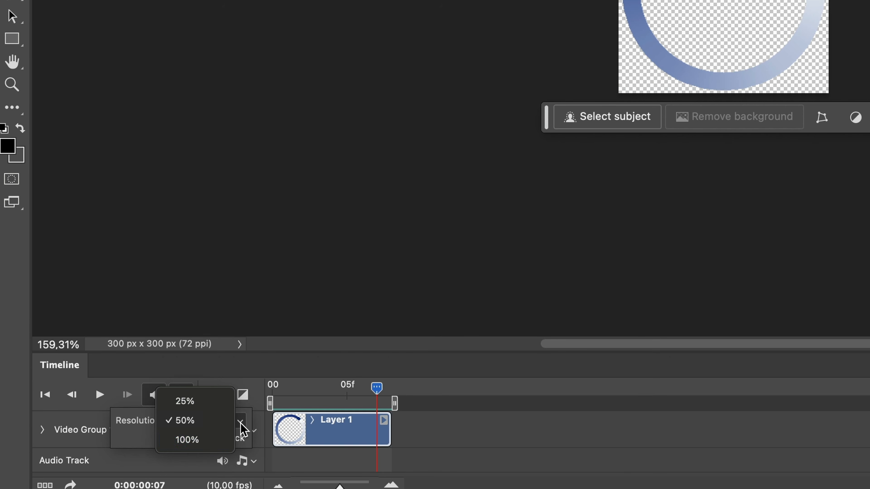
pyautogui.click(212, 445)
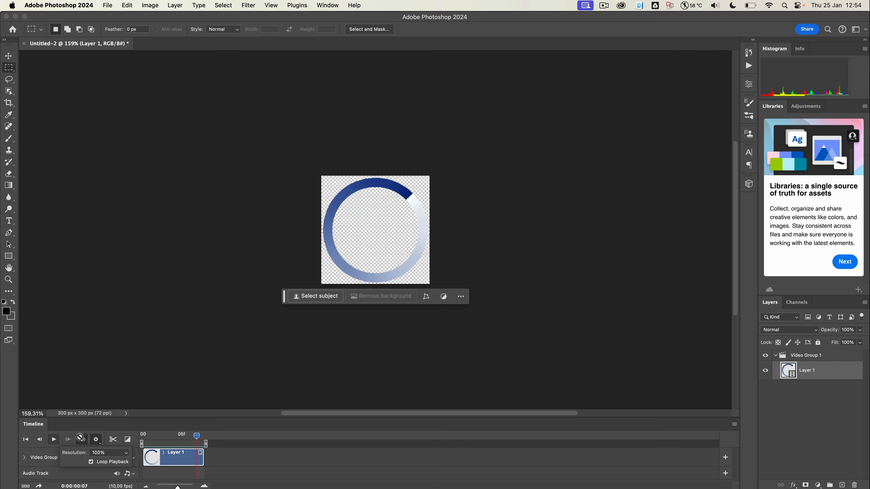
pyautogui.click(53, 440)
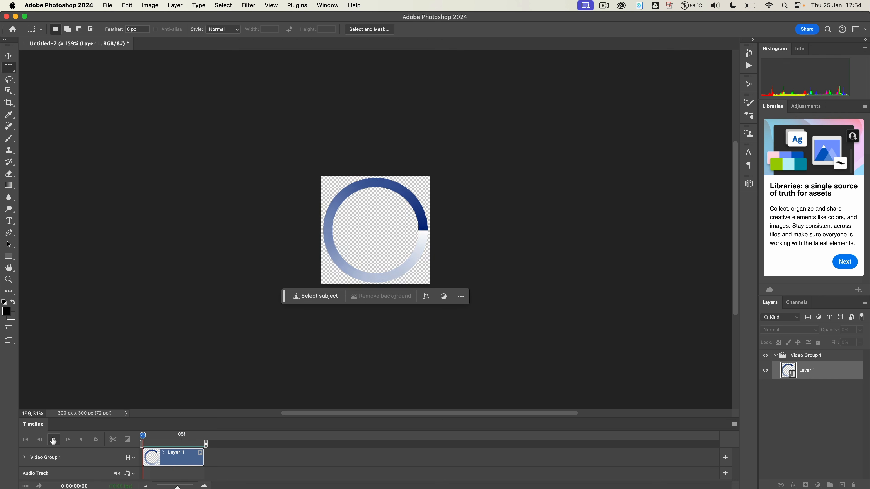
pyautogui.click(53, 441)
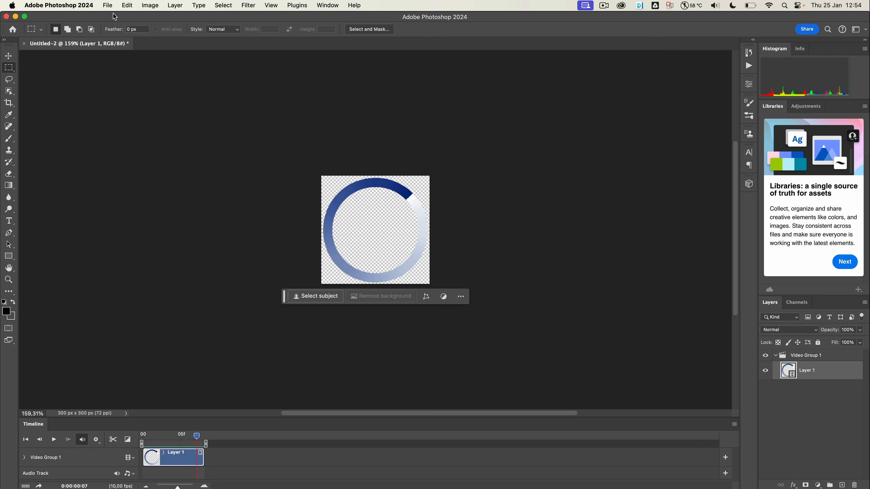
# - Start a legacy Save for Web export of the animation as a transparent 256-colour GIF looping forever
pyautogui.click(109, 6)
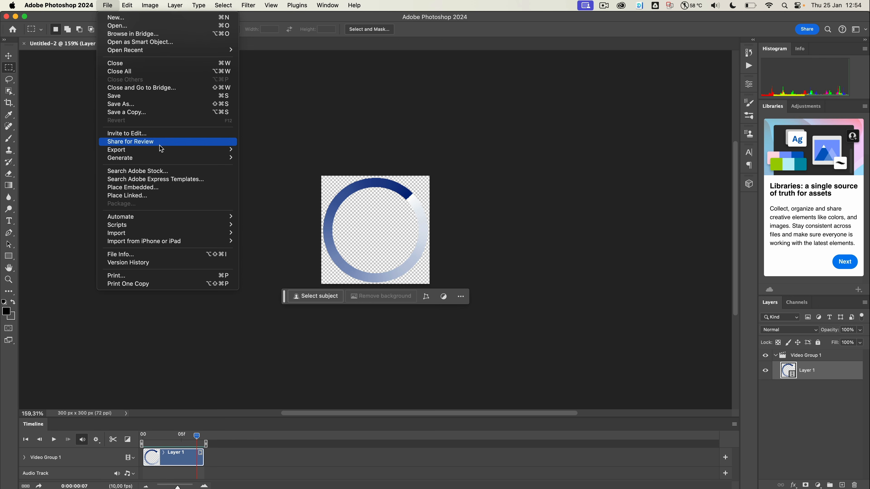
pyautogui.moveTo(161, 150)
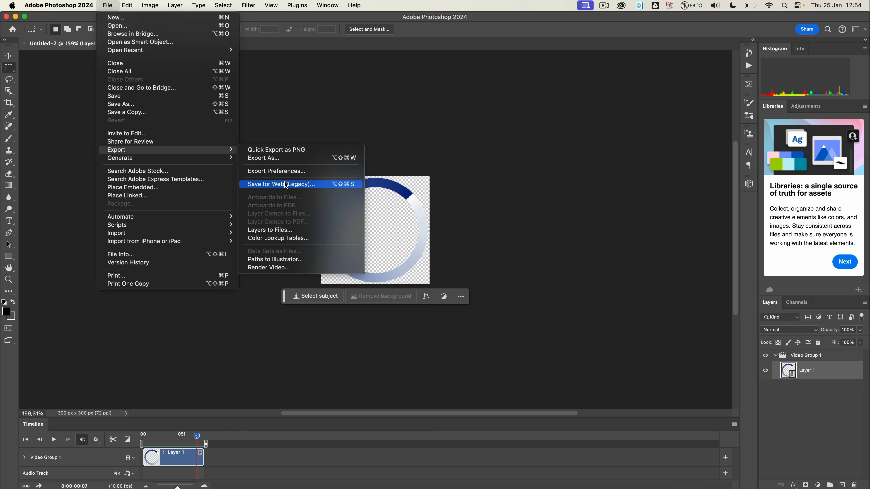
pyautogui.click(292, 184)
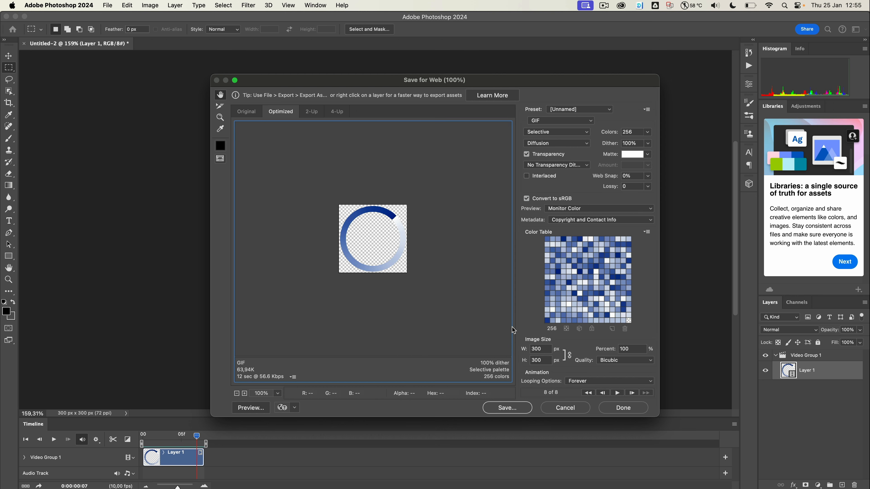
pyautogui.click(521, 411)
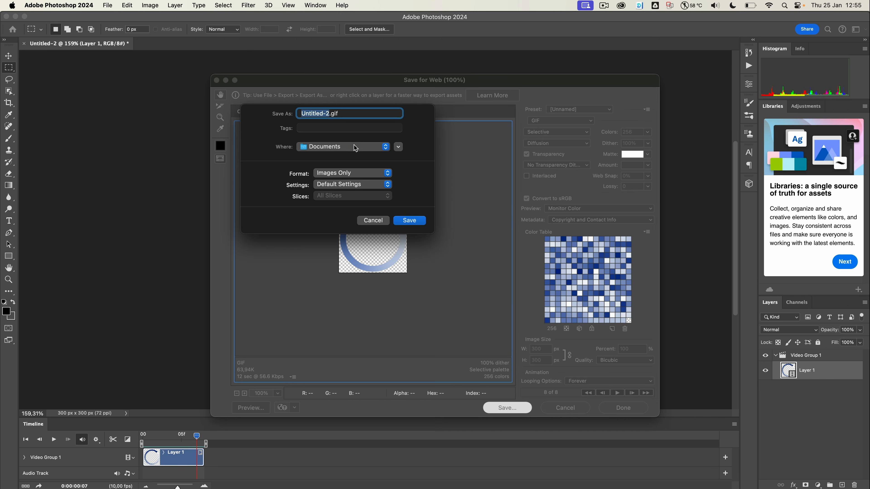
# - Save the animated GIF as loading.gif in the loading folder on the Desktop
pyautogui.click(355, 147)
pyautogui.click(339, 234)
pyautogui.click(398, 147)
pyautogui.click(283, 216)
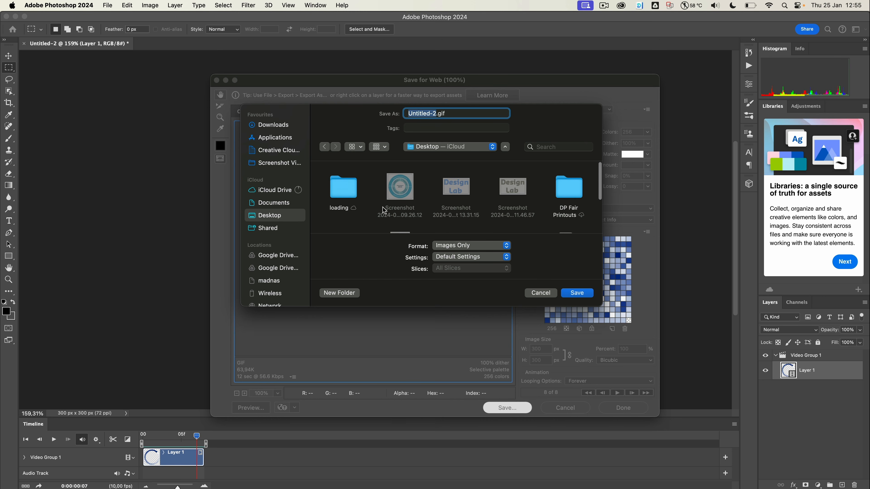
pyautogui.doubleClick(343, 186)
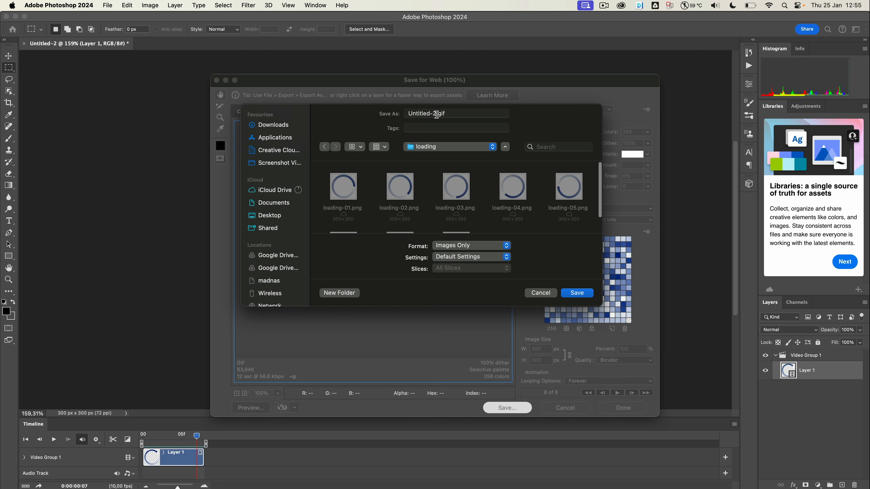
pyautogui.moveTo(436, 115); pyautogui.dragTo(381, 114)
pyautogui.write('loading')
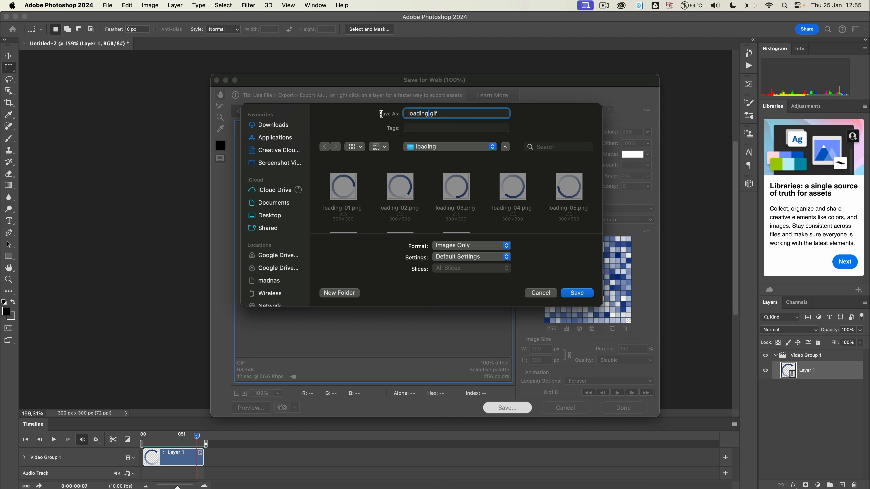
pyautogui.click(573, 296)
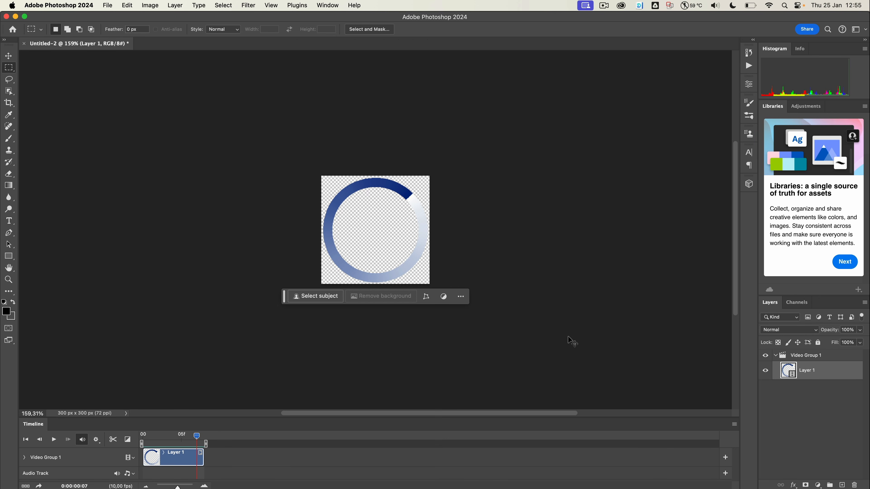
# - Switch to Finder and select the exported loading.gif in the loading folder
pyautogui.press('super+Tab')
pyautogui.click(393, 222)
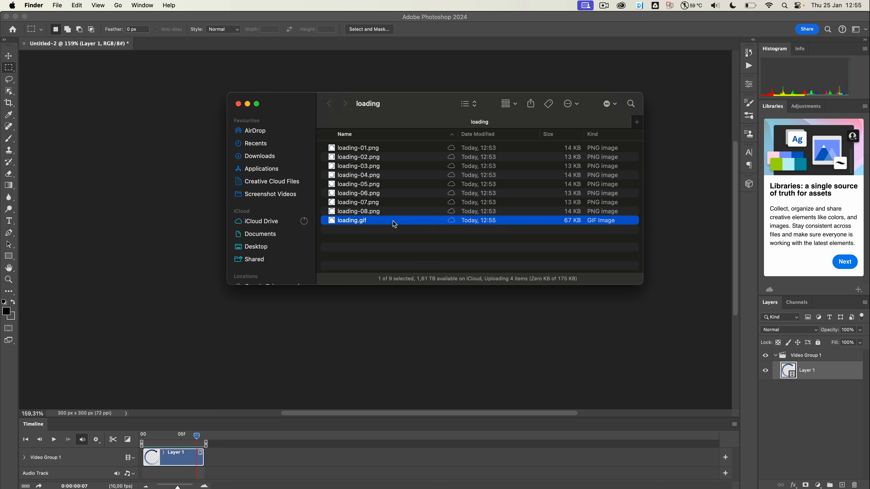
# - Preview the exported loading.gif with Quick Look, close the preview and return to Photoshop
pyautogui.press('space')
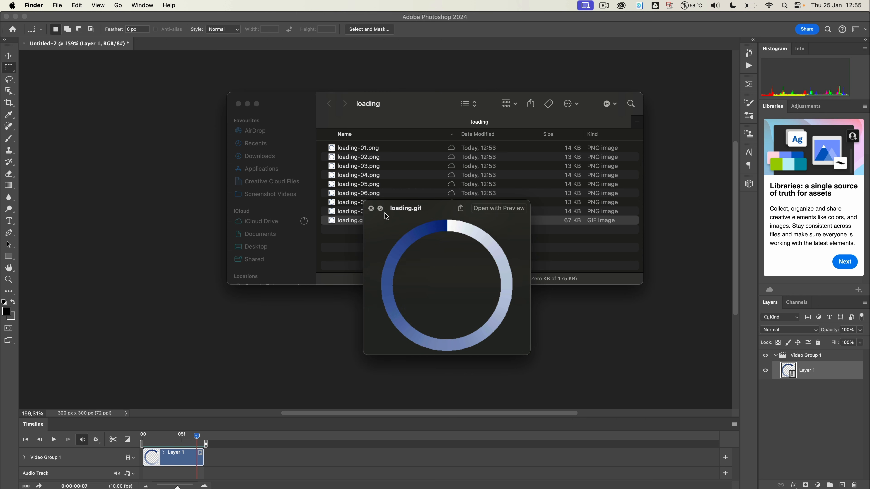
pyautogui.click(370, 208)
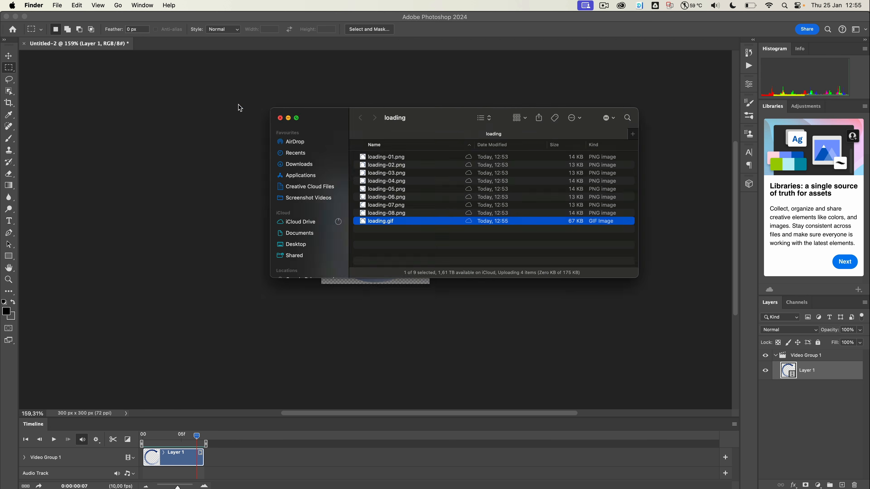
pyautogui.click(238, 104)
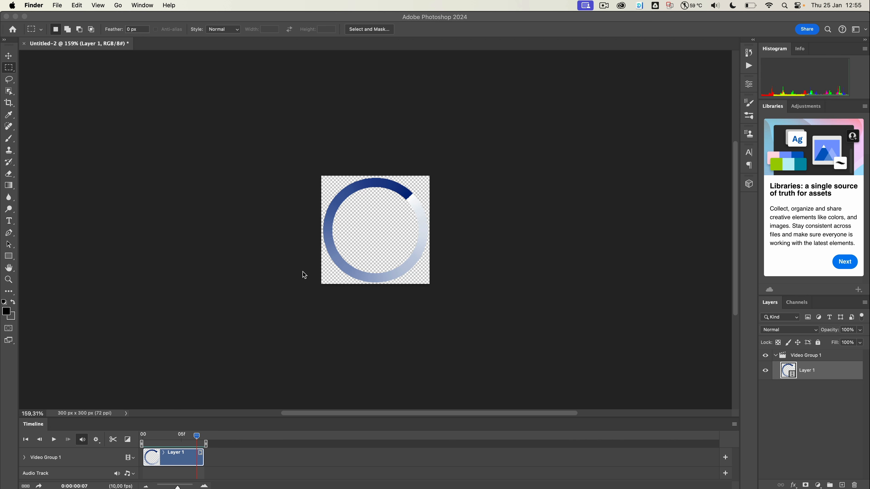
pyautogui.click(227, 239)
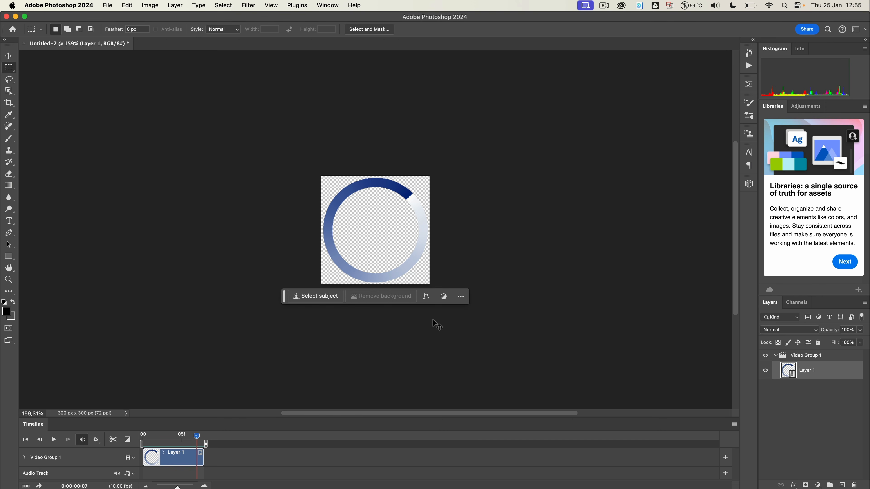
# - Switch to Illustrator and create a new 300 x 300 px RGB web document with one artboard
pyautogui.press('super+Tab')
pyautogui.click(483, 281)
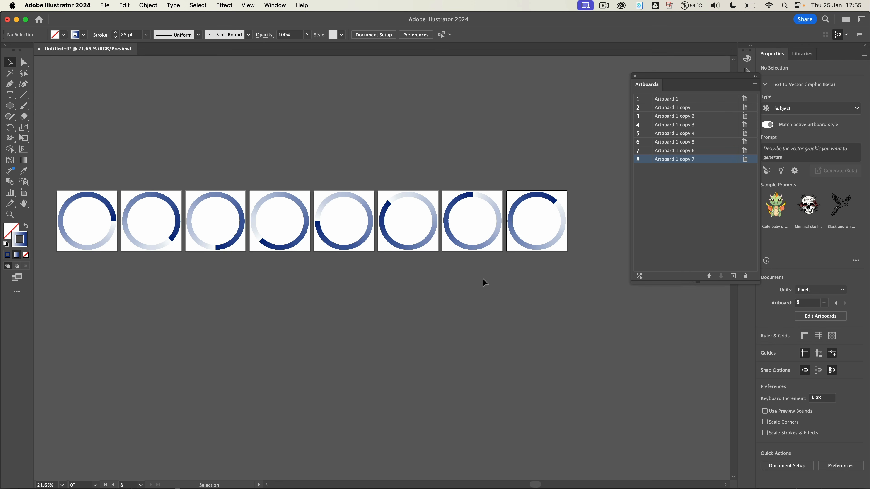
pyautogui.press('super+n')
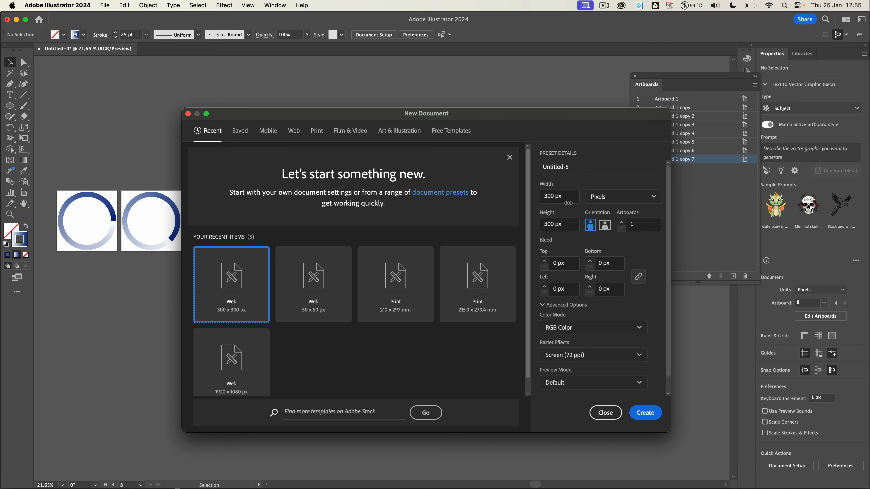
pyautogui.click(645, 413)
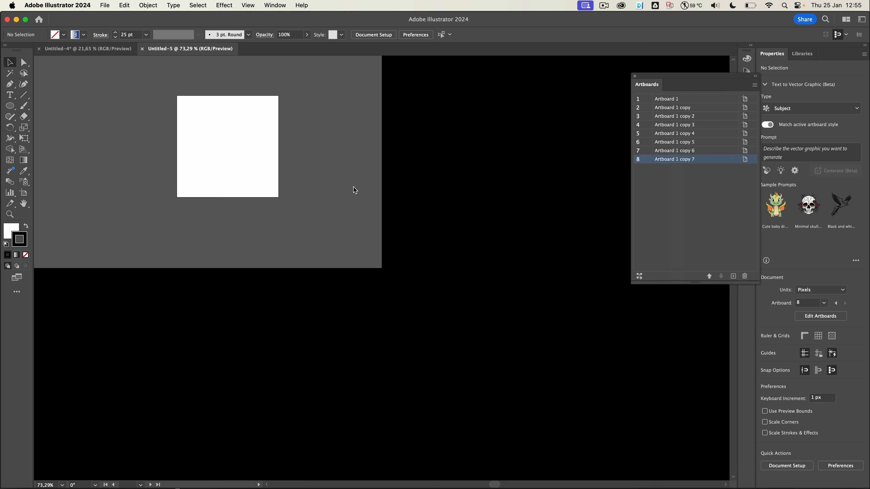
# - Draw a horizontal line segment about 81 px long near the left edge of the artboard
pyautogui.scroll(-3, 293, 154)
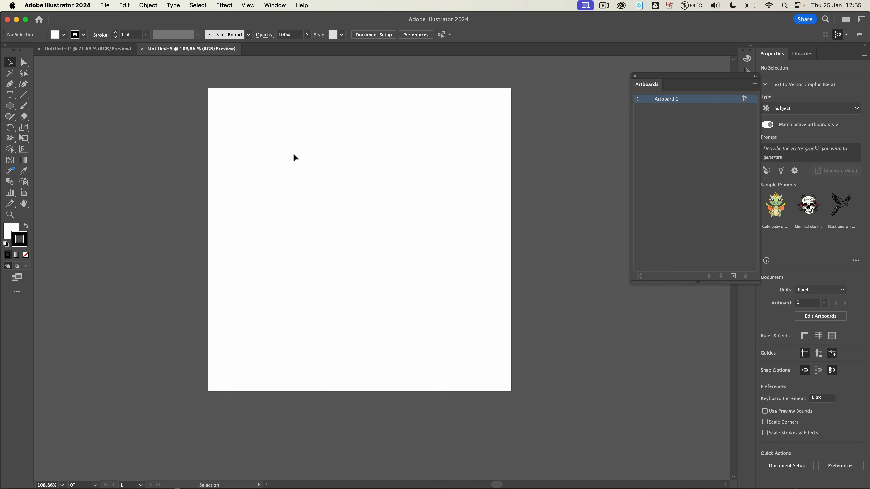
pyautogui.hscroll(2, 294, 154)
pyautogui.scroll(1, 294, 155)
pyautogui.scroll(-2, 173, 156)
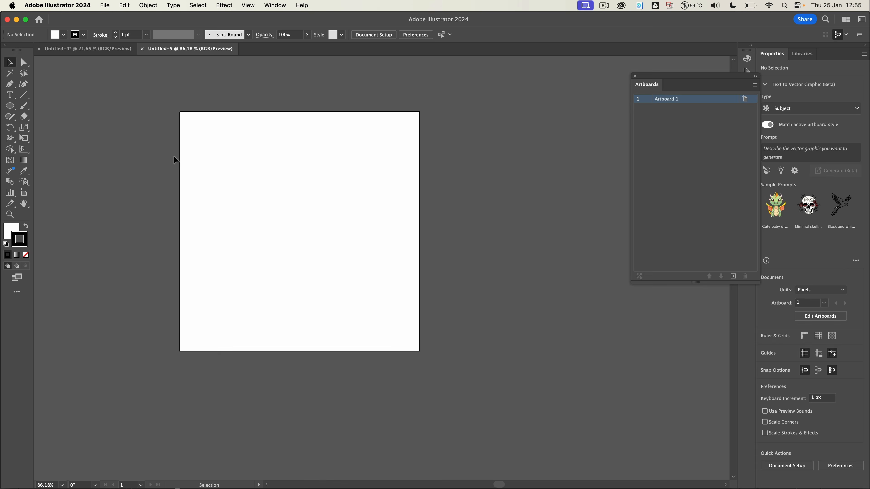
pyautogui.hscroll(3, 173, 156)
pyautogui.scroll(-1, 173, 156)
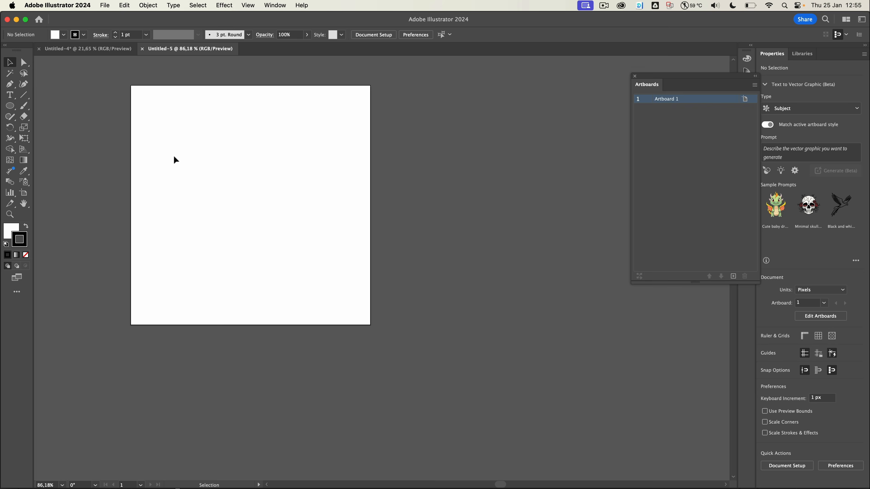
pyautogui.click(24, 96)
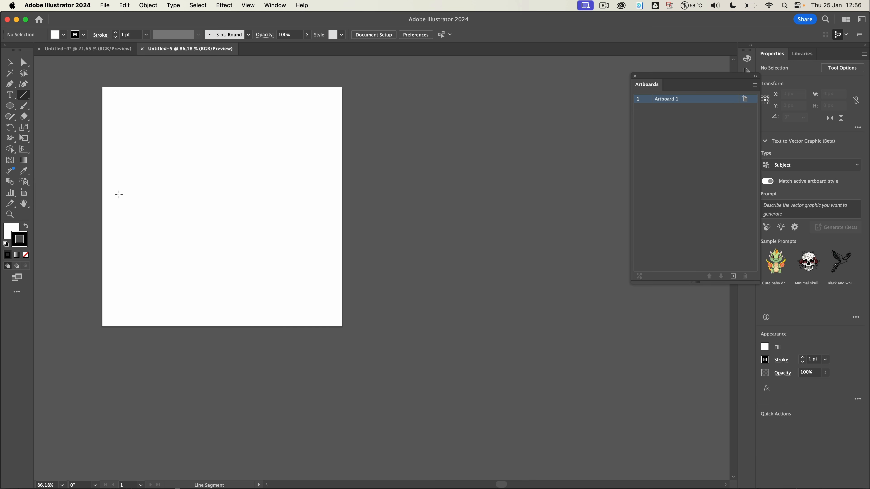
pyautogui.moveTo(119, 195); pyautogui.dragTo(183, 195)
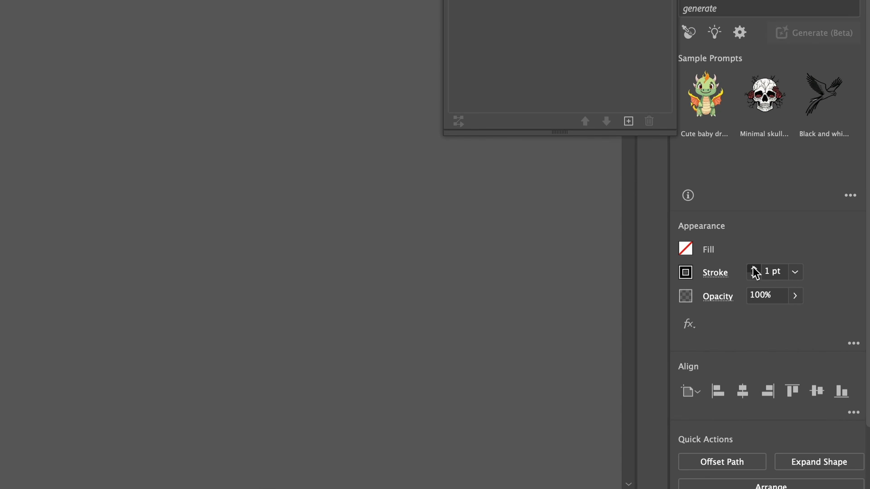
# - Set the line's stroke weight to 25 pt and give it round caps
pyautogui.click(753, 268)
pyautogui.click(753, 269)
pyautogui.click(753, 269)
pyautogui.click(754, 269)
pyautogui.click(753, 269)
pyautogui.click(753, 269)
pyautogui.click(753, 269)
pyautogui.click(753, 276)
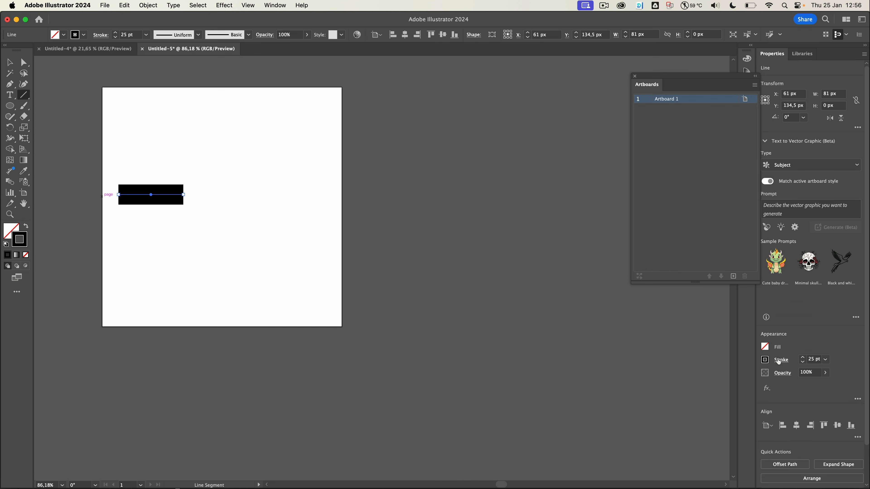
pyautogui.click(779, 361)
pyautogui.click(732, 384)
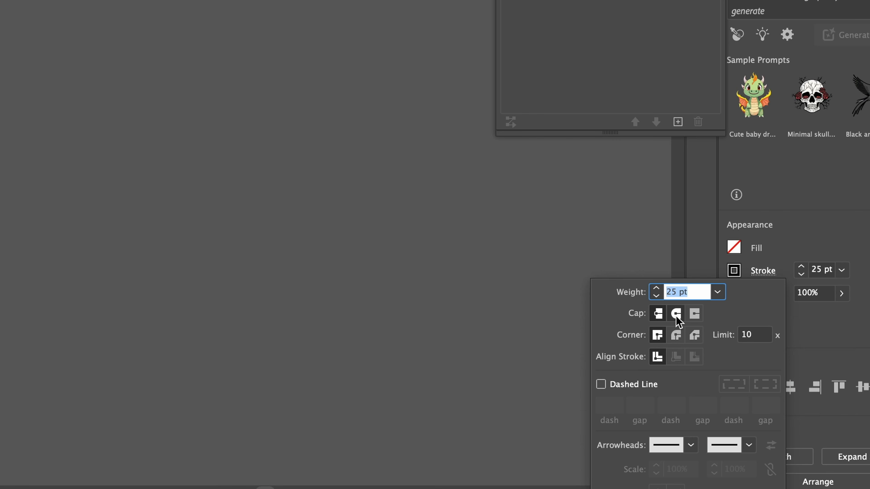
pyautogui.click(229, 182)
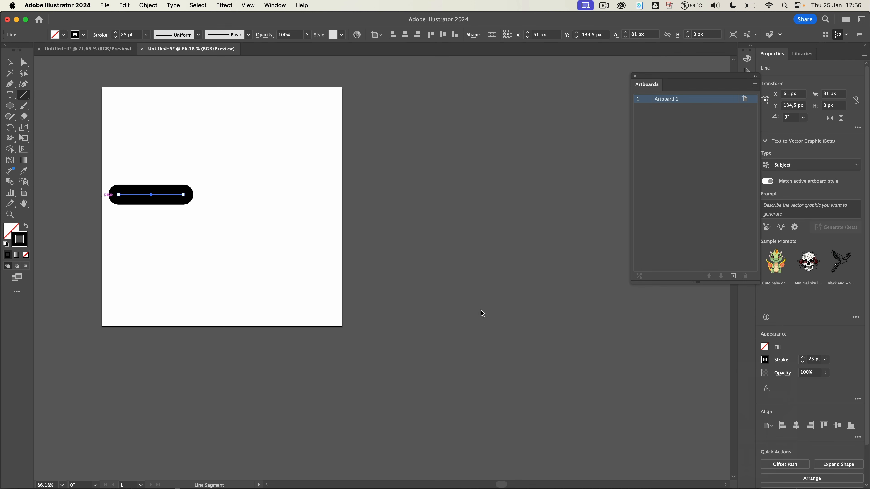
# - Shorten the thick line to about 47 px and place it at about X 44 px, Y 150.5 px
pyautogui.click(9, 62)
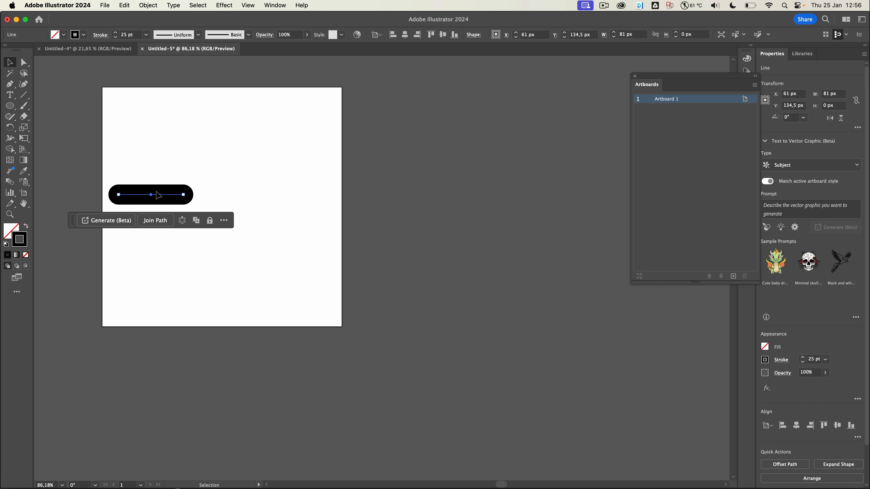
pyautogui.click(166, 216)
pyautogui.click(144, 196)
pyautogui.moveTo(144, 196)
pyautogui.mouseDown()
pyautogui.moveTo(142, 210)
pyautogui.moveTo(182, 207)
pyautogui.moveTo(156, 208)
pyautogui.mouseUp()
pyautogui.click(252, 266)
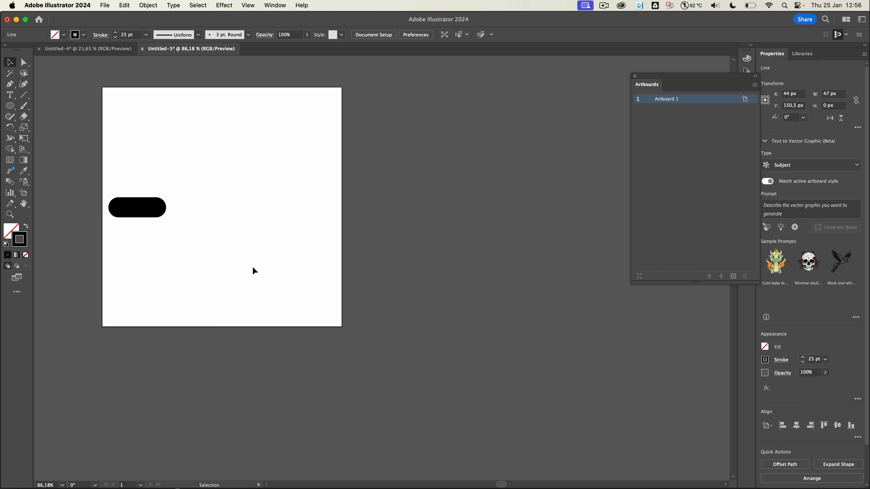
# - Change the rounded line's stroke colour to the dark green swatch
pyautogui.click(148, 213)
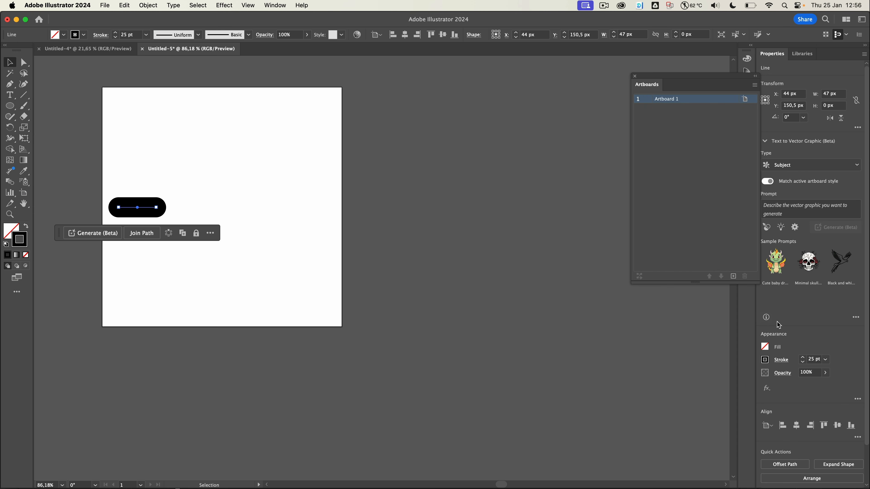
pyautogui.click(765, 359)
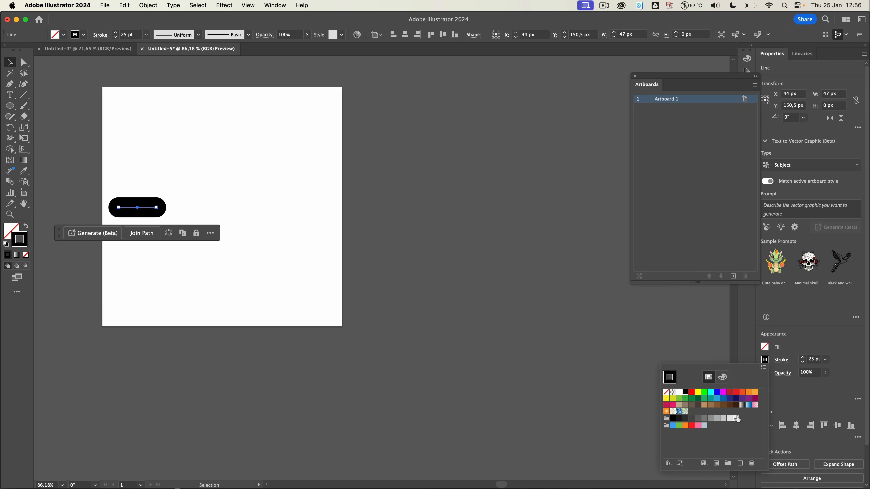
pyautogui.click(698, 399)
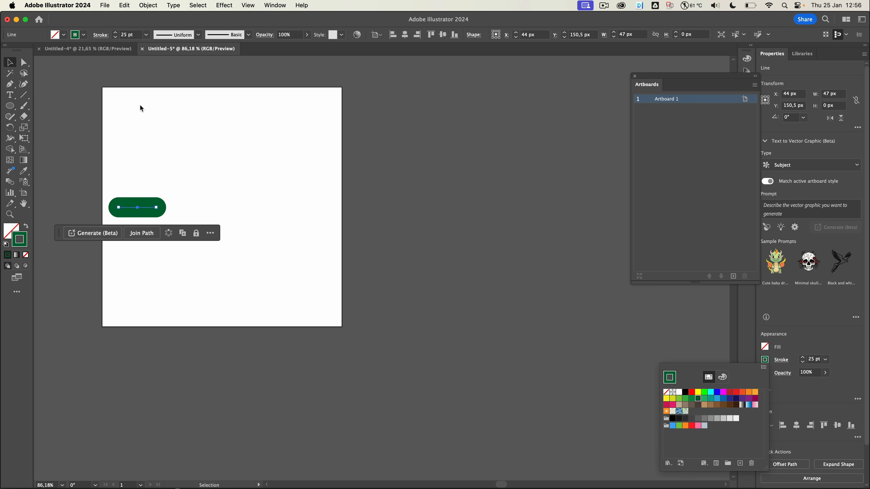
# - Duplicate the artboard with its green bar to the right at about X 473 px, Y 150 px
pyautogui.scroll(-3, 320, 212)
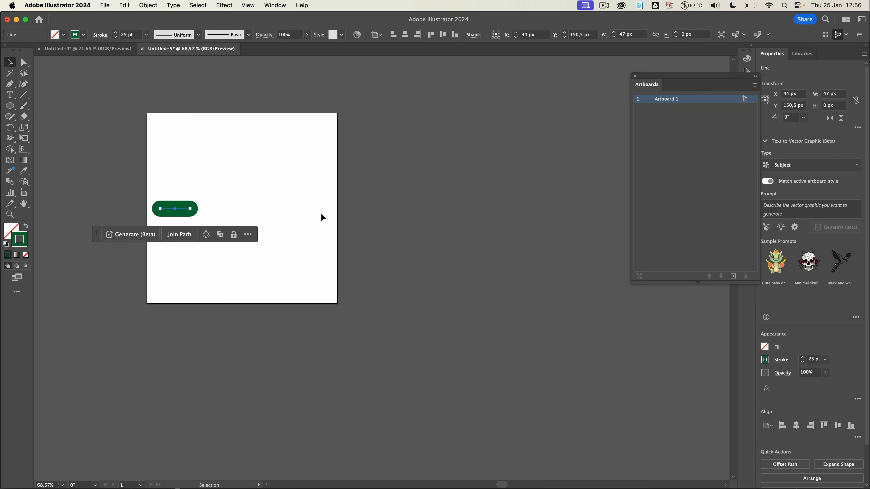
pyautogui.hscroll(2, 320, 212)
pyautogui.scroll(-2, 320, 213)
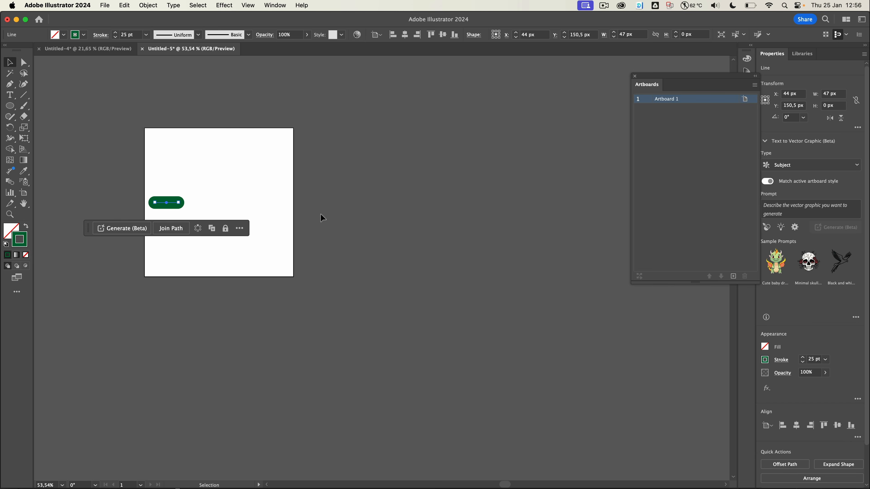
pyautogui.hscroll(2, 321, 213)
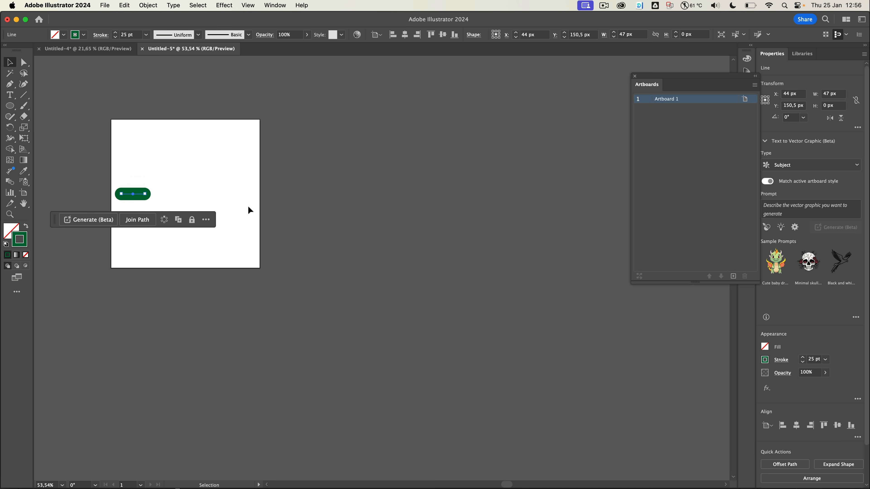
pyautogui.hotkey('shift', 'o')
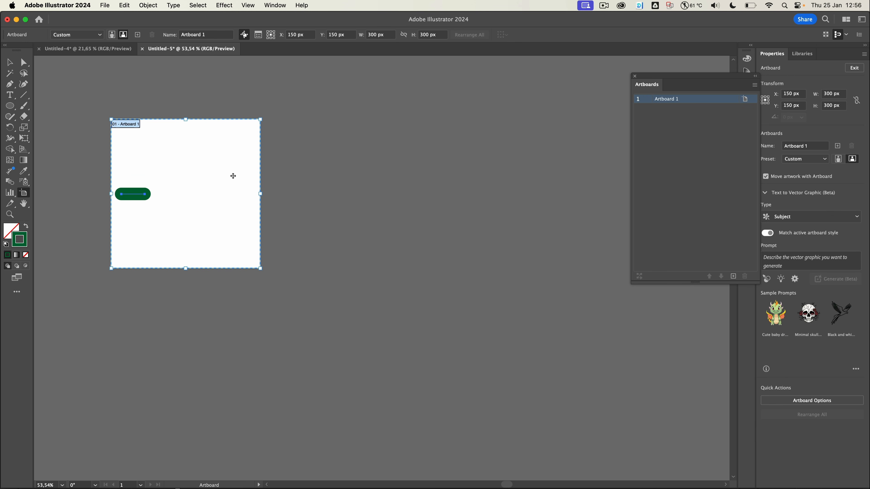
pyautogui.moveTo(227, 173); pyautogui.dragTo(384, 175)
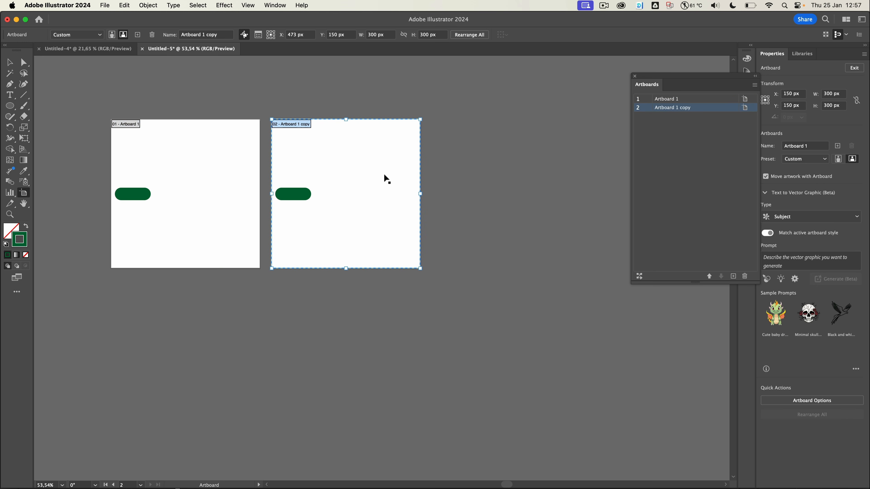
pyautogui.press('Escape')
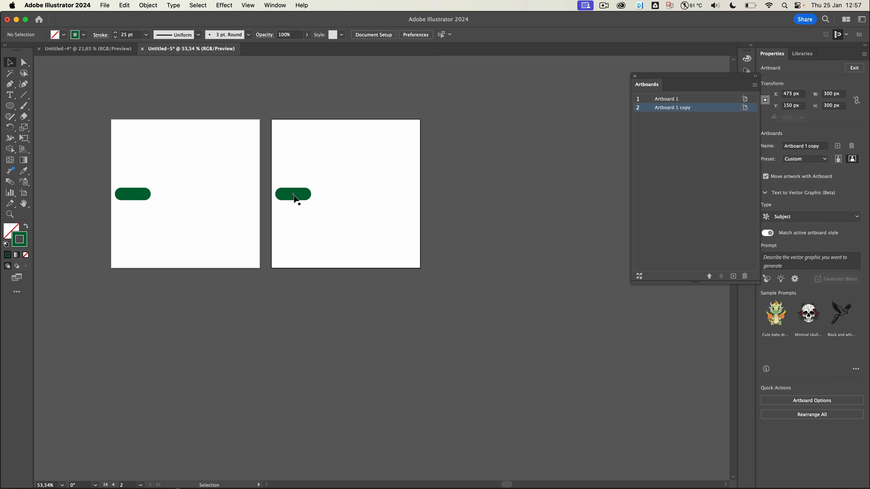
# - Move the green bar on the second artboard 30 px to the right
pyautogui.click(295, 196)
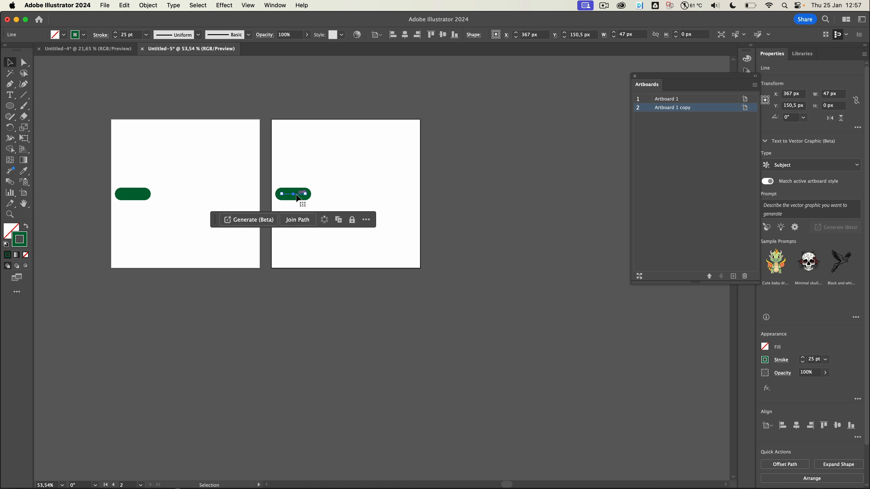
pyautogui.hotkey('shift', 'Right')
pyautogui.hotkey('shift', 'Right')
pyautogui.hotkey('shift', 'Right')
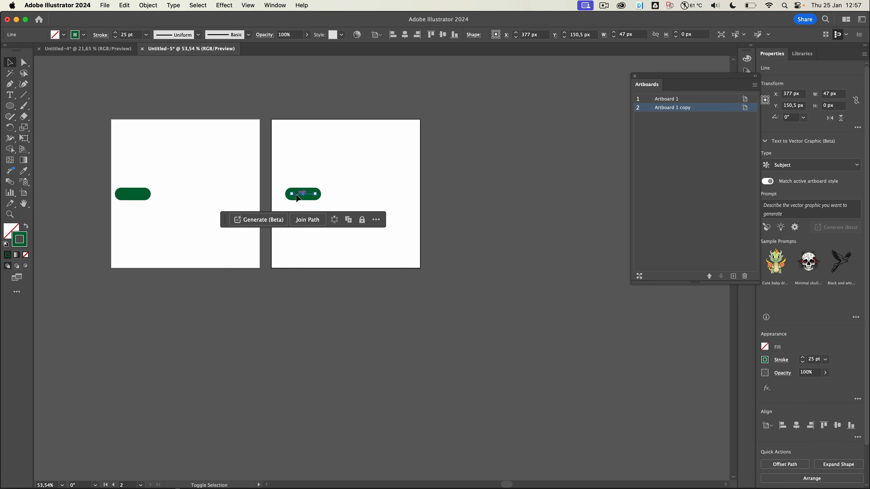
# - Duplicate the second artboard with its green bar to the right as a third artboard
pyautogui.hscroll(5, 413, 188)
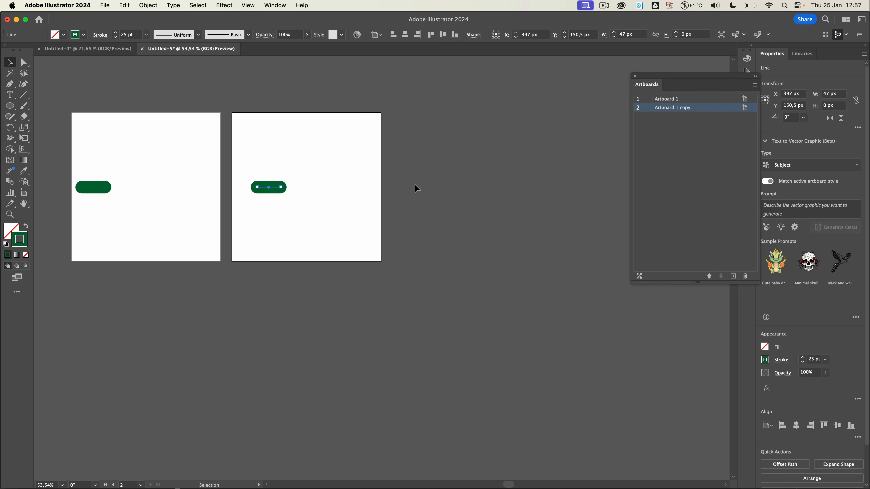
pyautogui.hscroll(1, 415, 188)
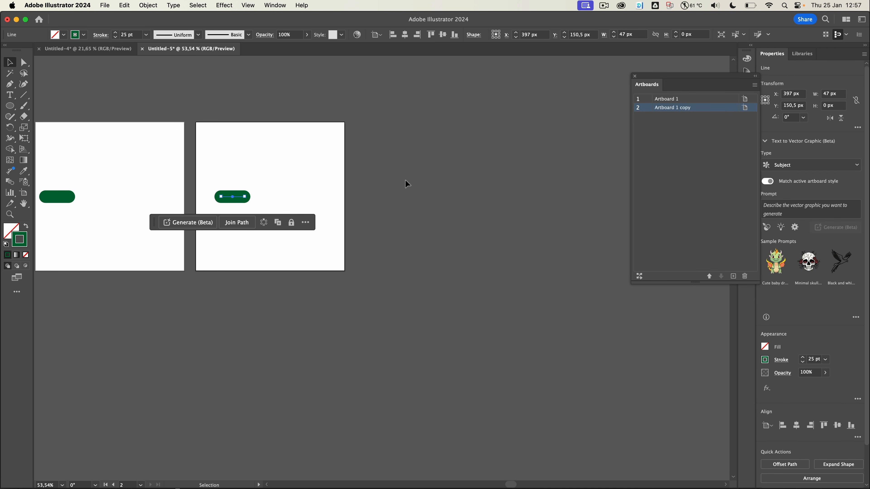
pyautogui.hotkey('shift', 'o')
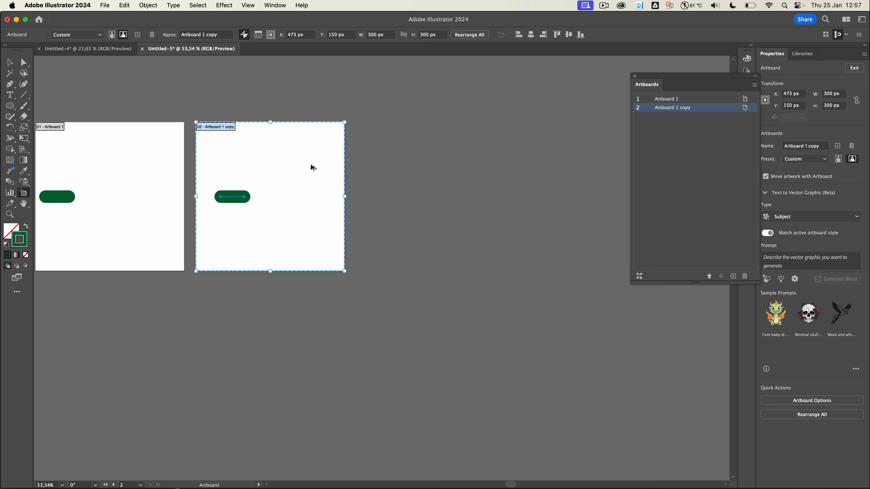
pyautogui.moveTo(312, 167); pyautogui.dragTo(475, 164)
pyautogui.press('Escape')
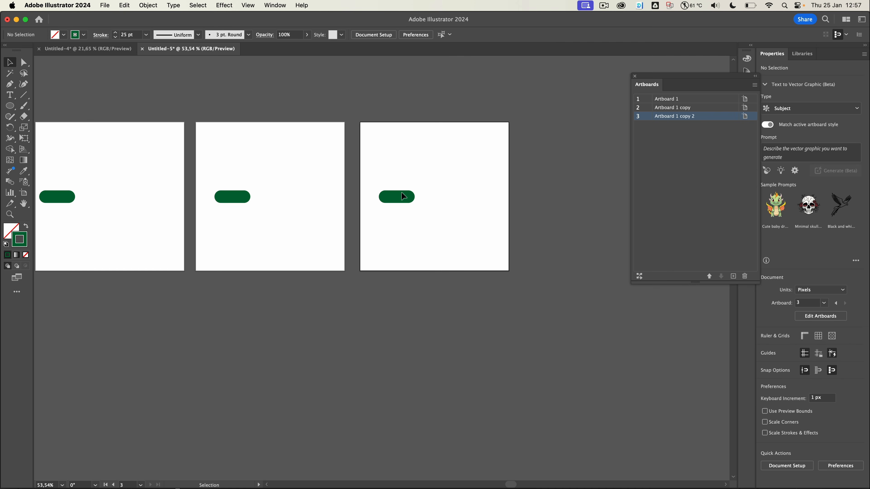
# - Move the green bar on the third artboard 30 px to the right
pyautogui.click(398, 200)
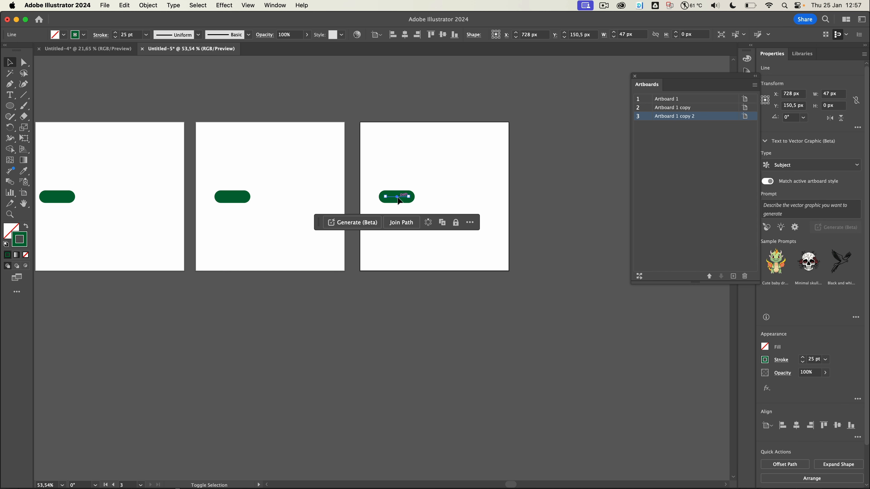
pyautogui.hotkey('shift', 'Right')
pyautogui.hotkey('shift', 'Right')
pyautogui.hotkey('shift', 'Right')
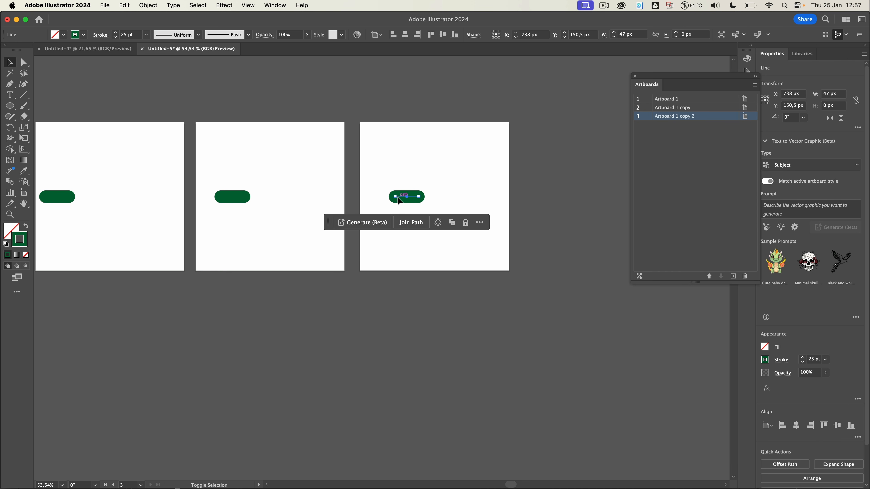
pyautogui.scroll(-3, 398, 200)
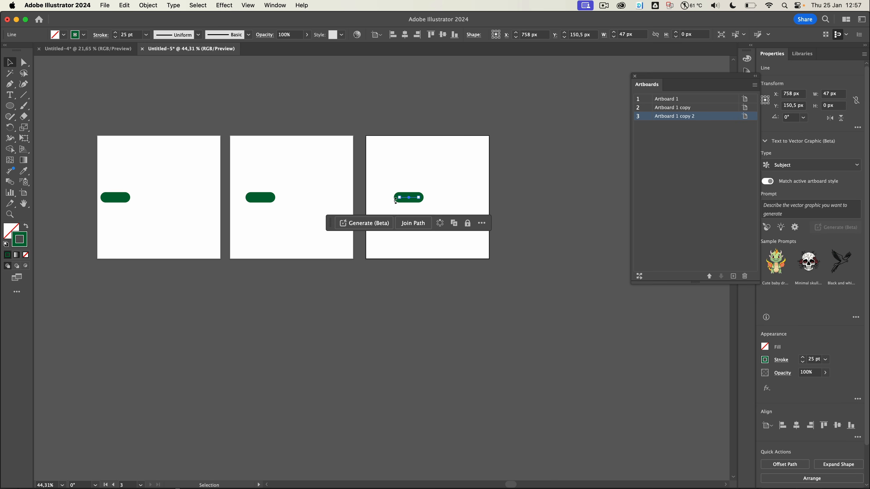
# - Duplicate the third artboard with its green bar to the right as a fourth artboard and shift that copy's bar further right
pyautogui.scroll(-2, 395, 204)
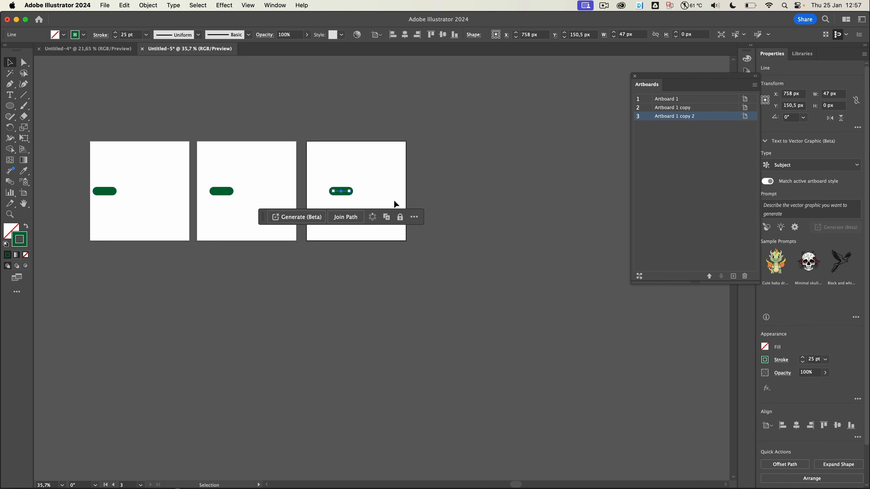
pyautogui.hotkey('shift', 'o')
pyautogui.moveTo(383, 192); pyautogui.dragTo(493, 191)
pyautogui.press('super+z')
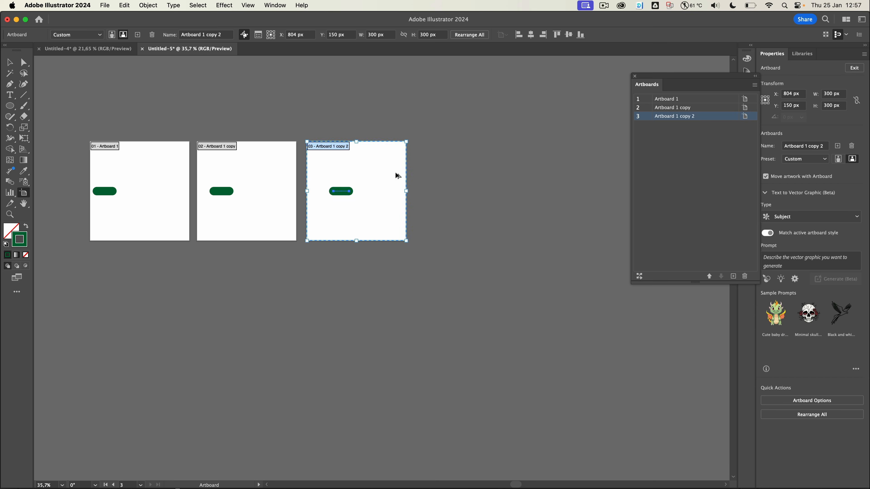
pyautogui.moveTo(396, 176); pyautogui.dragTo(509, 176)
pyautogui.press('v')
pyautogui.moveTo(458, 190); pyautogui.dragTo(468, 190)
# - Duplicate the last artboard repeatedly to the right, shifting each copy's green bar further right, until the row has eight artboards
pyautogui.scroll(-2, 472, 156)
pyautogui.hotkey('shift', 'o')
pyautogui.moveTo(427, 165); pyautogui.dragTo(581, 187)
pyautogui.press('v')
pyautogui.scroll(-2, 498, 179)
pyautogui.hotkey('shift', 'o')
pyautogui.press('v')
pyautogui.hotkey('shift', 'o')
pyautogui.press('v')
pyautogui.hotkey('shift', 'o')
pyautogui.hscroll(1, 587, 176)
pyautogui.press('v')
pyautogui.click(581, 255)
# - Duplicate the seventh artboard with its green bar below the first artboard, starting a second row as the ninth frame
pyautogui.scroll(5, 581, 255)
pyautogui.scroll(-3, 580, 255)
pyautogui.hscroll(-3, 581, 255)
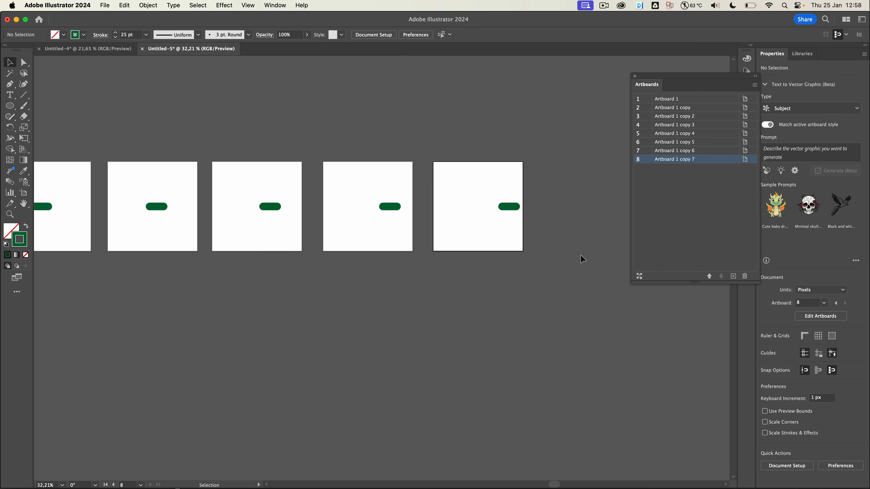
pyautogui.hscroll(-2, 581, 257)
pyautogui.scroll(-3, 445, 301)
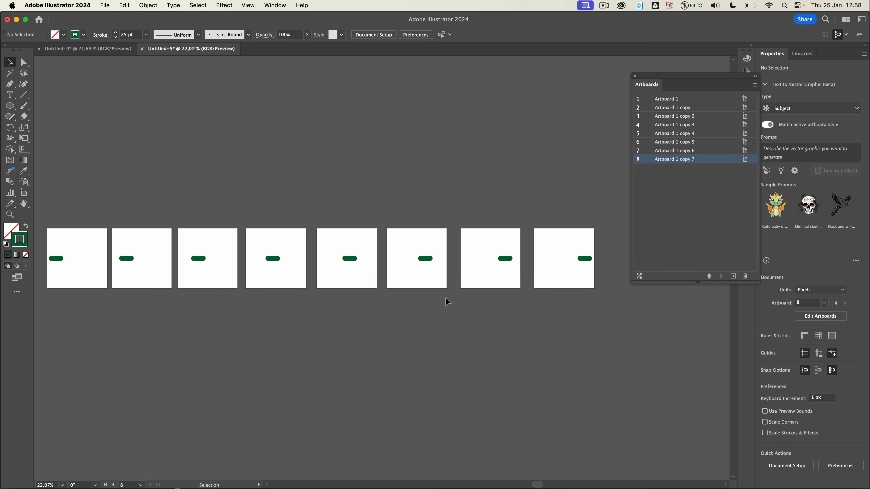
pyautogui.scroll(1, 445, 301)
pyautogui.scroll(-3, 445, 301)
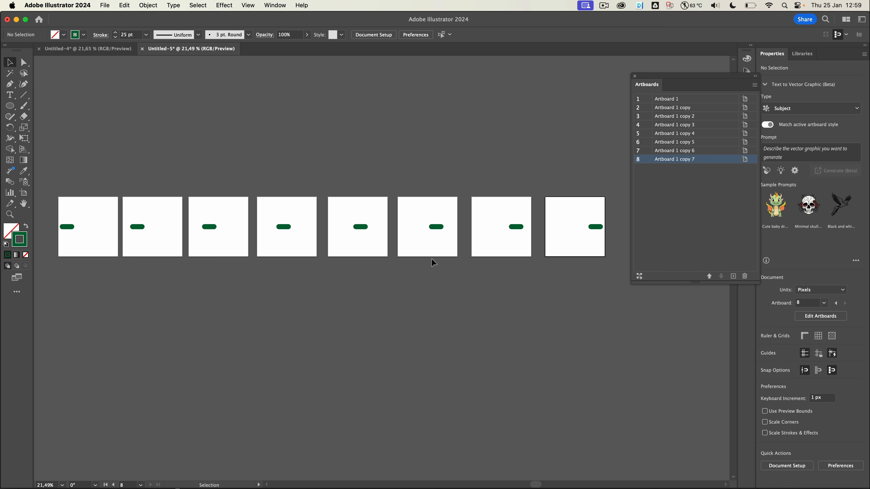
pyautogui.hotkey('shift', 'o')
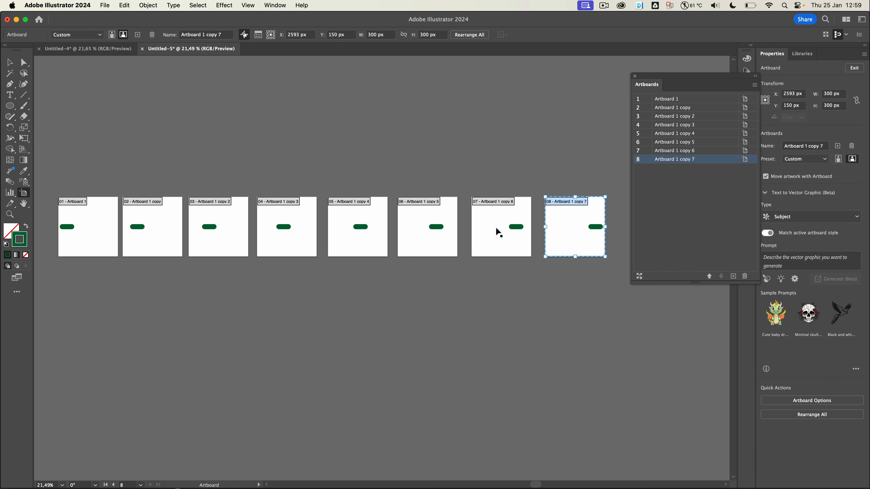
pyautogui.click(494, 237)
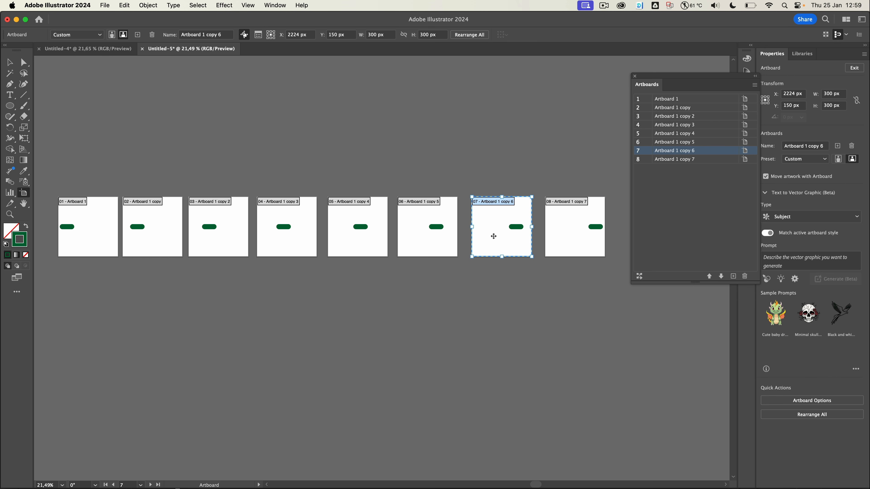
pyautogui.moveTo(494, 238); pyautogui.dragTo(79, 309)
# - Duplicate artboards 6, 5, 4, 3 and 2 in that order along the second row as artboards 10 to 14
pyautogui.click(419, 242)
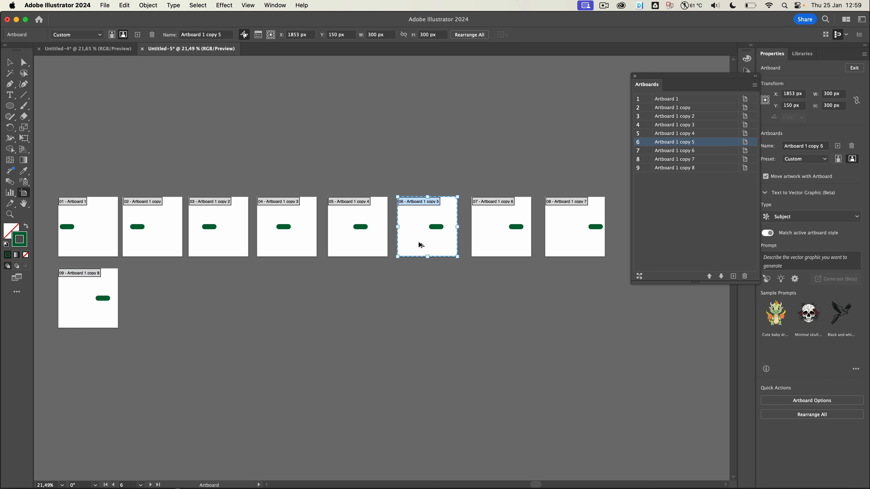
pyautogui.moveTo(421, 244); pyautogui.dragTo(146, 316)
pyautogui.moveTo(376, 237); pyautogui.dragTo(238, 313)
pyautogui.moveTo(297, 242); pyautogui.dragTo(298, 313)
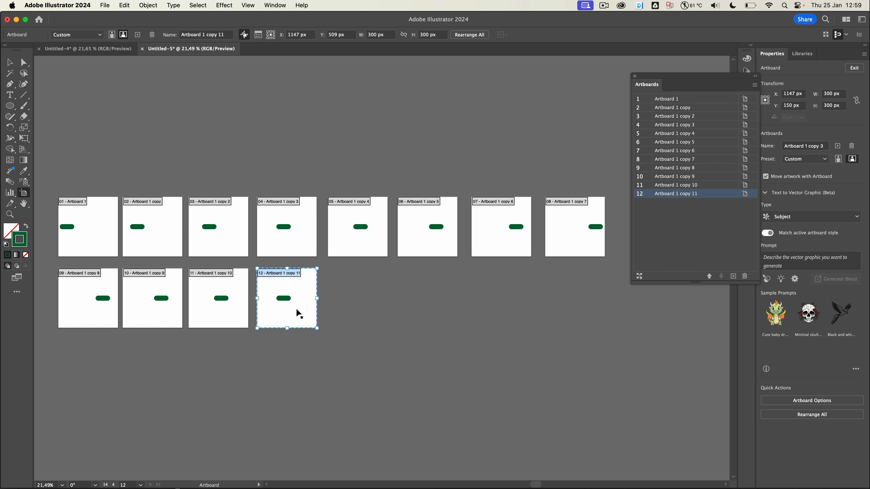
pyautogui.moveTo(234, 253); pyautogui.dragTo(374, 322)
pyautogui.click(171, 239)
pyautogui.moveTo(163, 241); pyautogui.dragTo(440, 314)
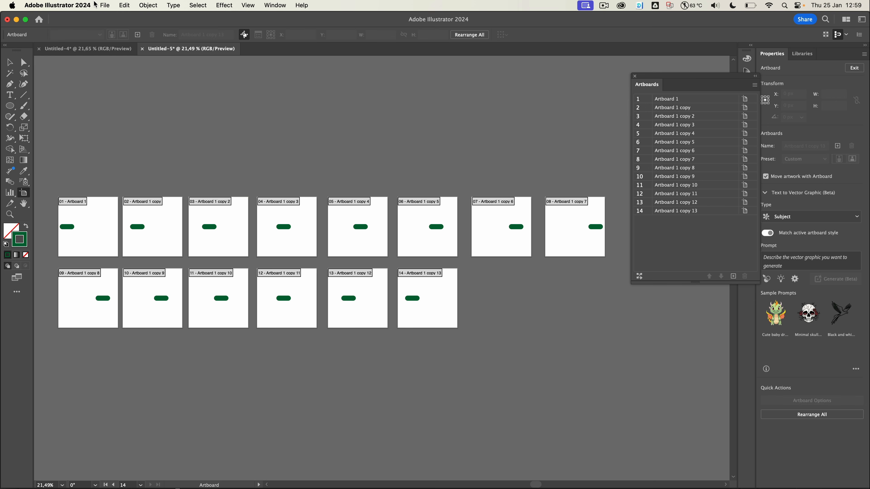
# - Export all artboards as separate PNG files named bar in the loading folder
pyautogui.click(104, 5)
pyautogui.moveTo(155, 208)
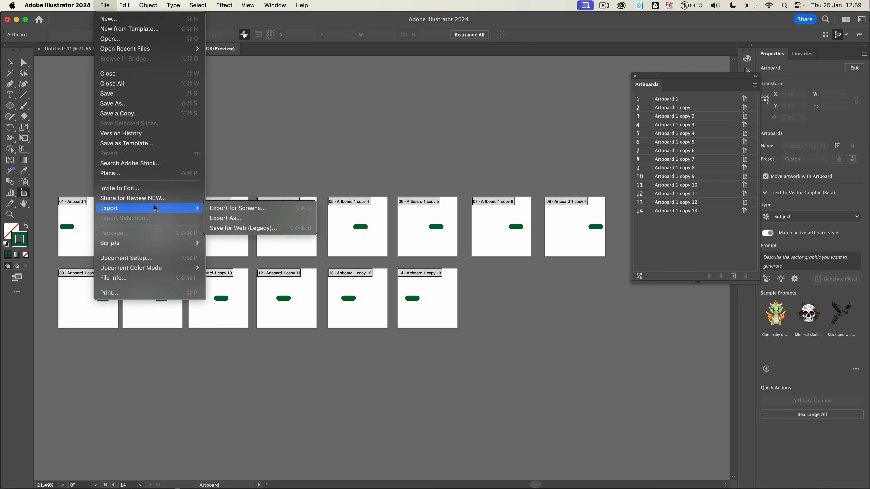
pyautogui.click(236, 218)
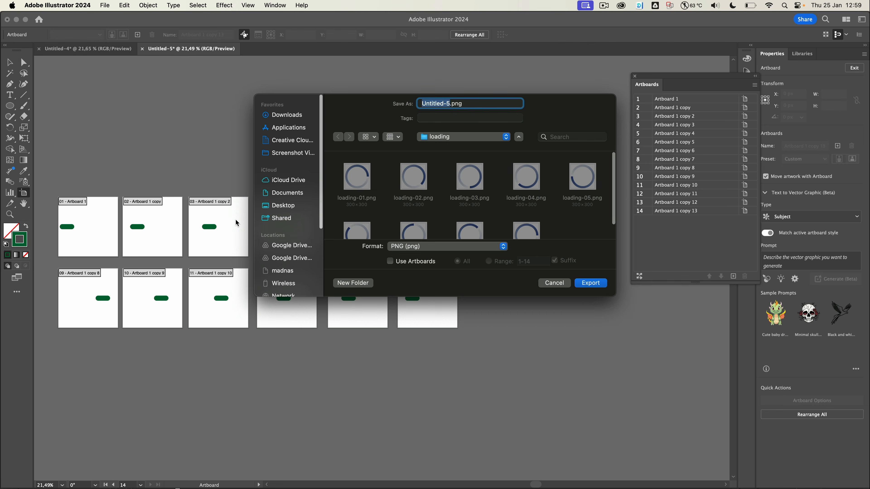
pyautogui.write('bar')
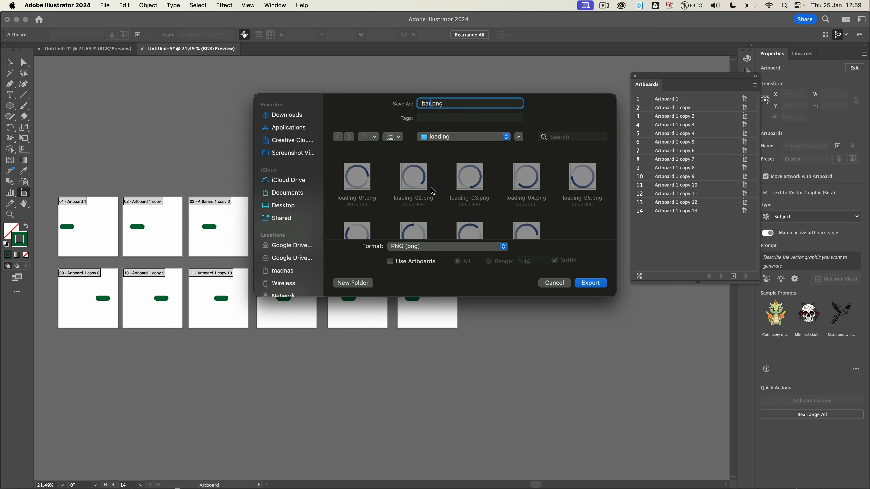
pyautogui.click(390, 261)
pyautogui.click(594, 285)
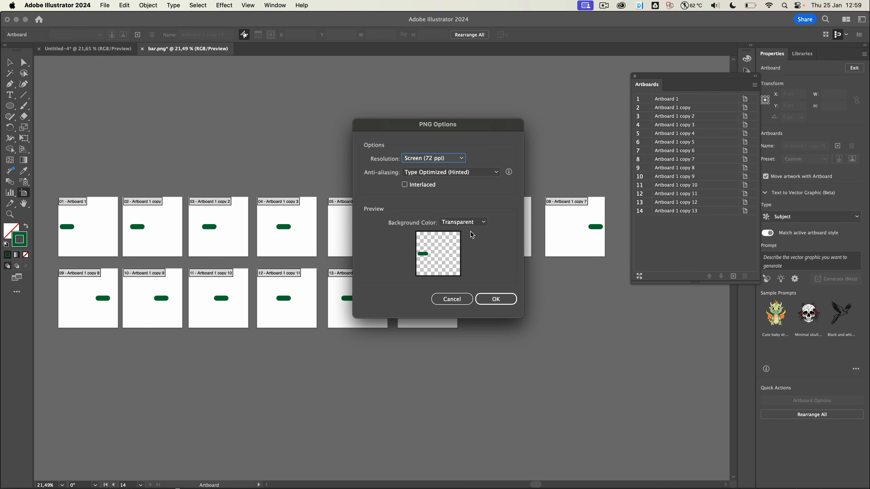
# - Set the PNG anti-aliasing to None and complete the export with a transparent background
pyautogui.click(450, 171)
pyautogui.click(434, 182)
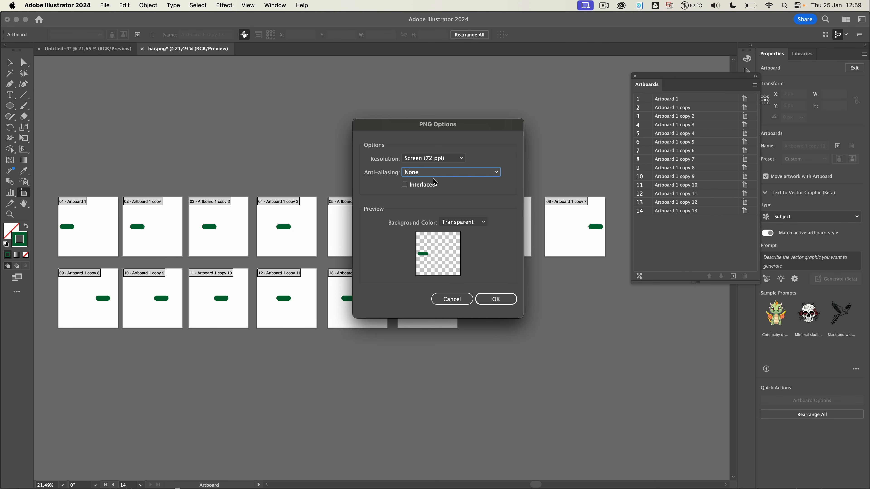
pyautogui.click(497, 301)
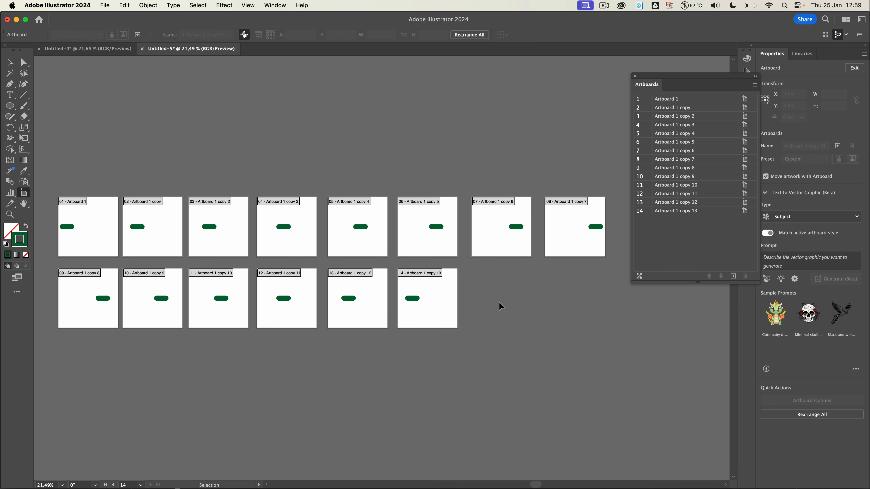
# - Switch to Photoshop and open the bar PNG files as an image sequence starting at bar-01.png, at 10 fps
pyautogui.press('super+Tab')
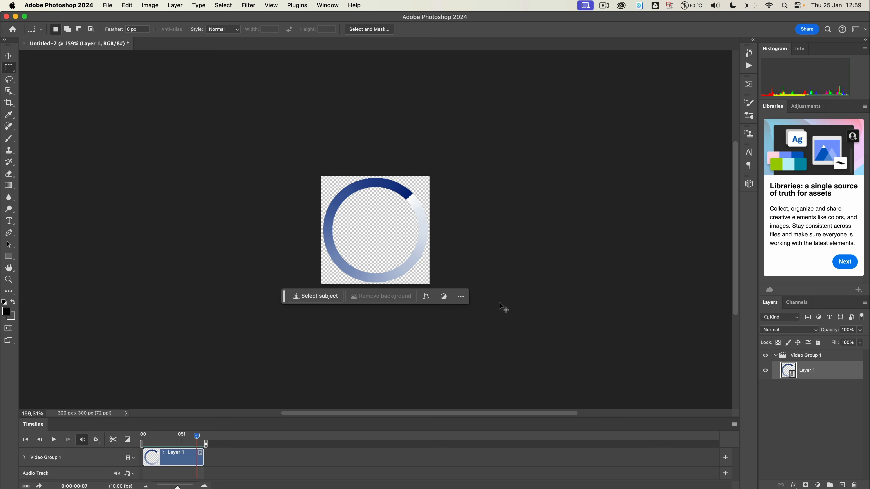
pyautogui.press('super+o')
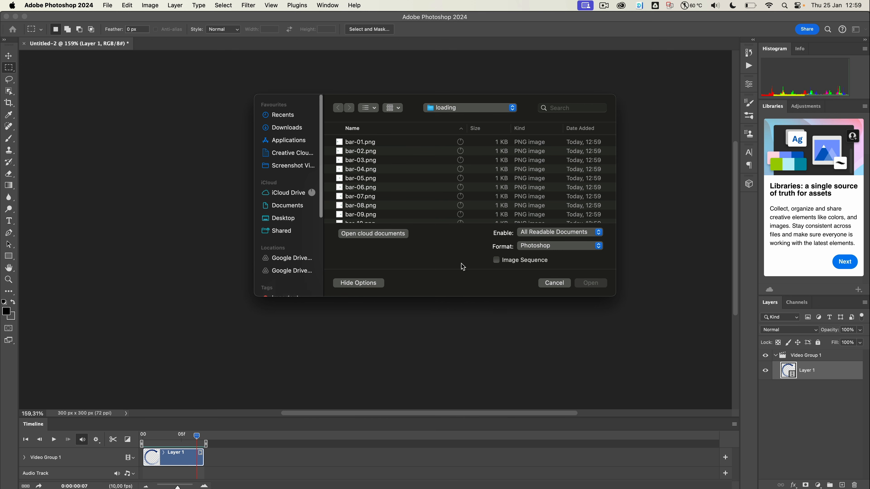
pyautogui.click(373, 144)
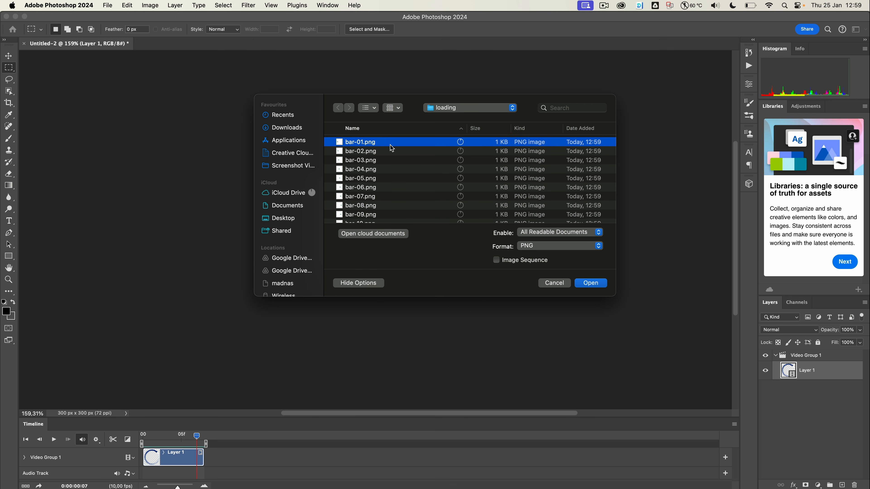
pyautogui.click(590, 286)
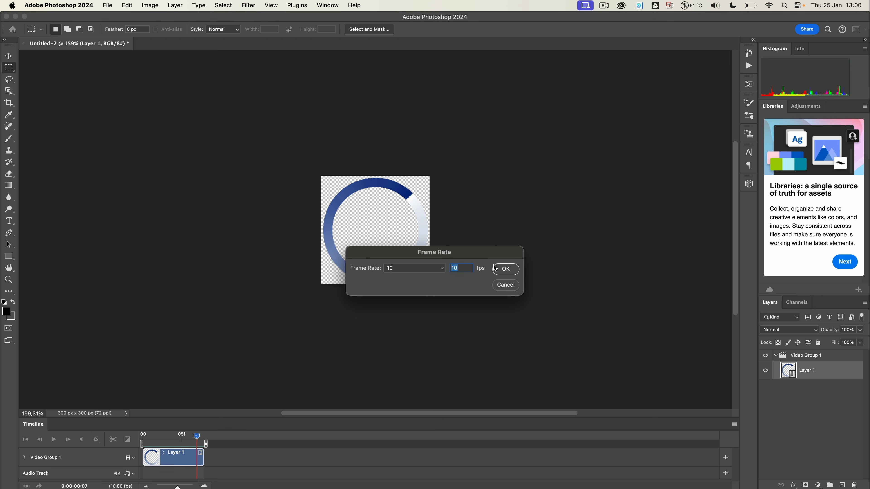
pyautogui.click(503, 269)
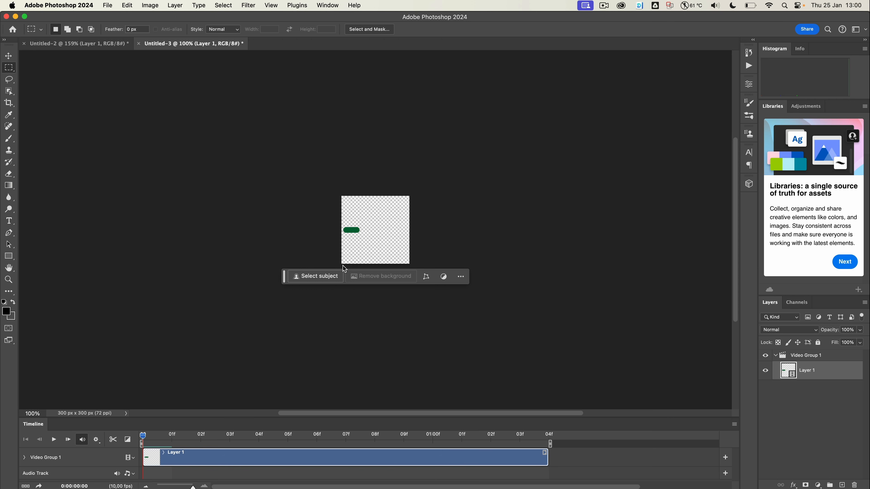
# - Play the bar animation in the timeline and stop it
pyautogui.click(54, 439)
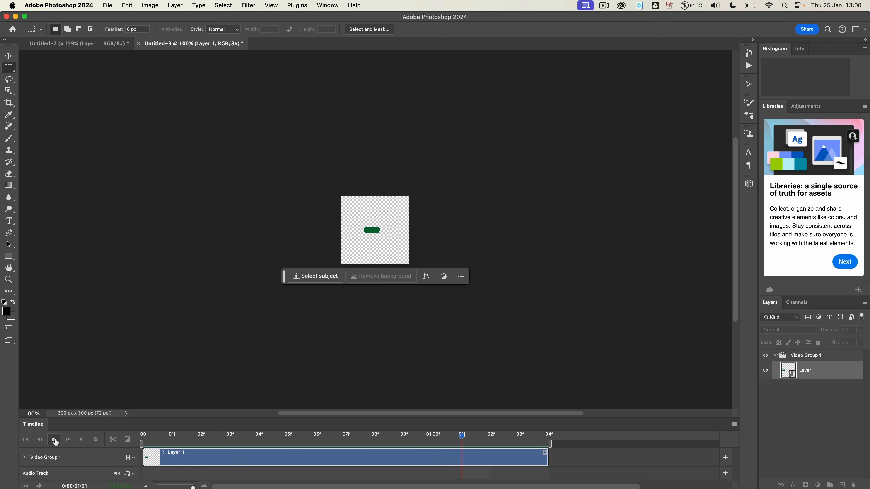
pyautogui.click(54, 440)
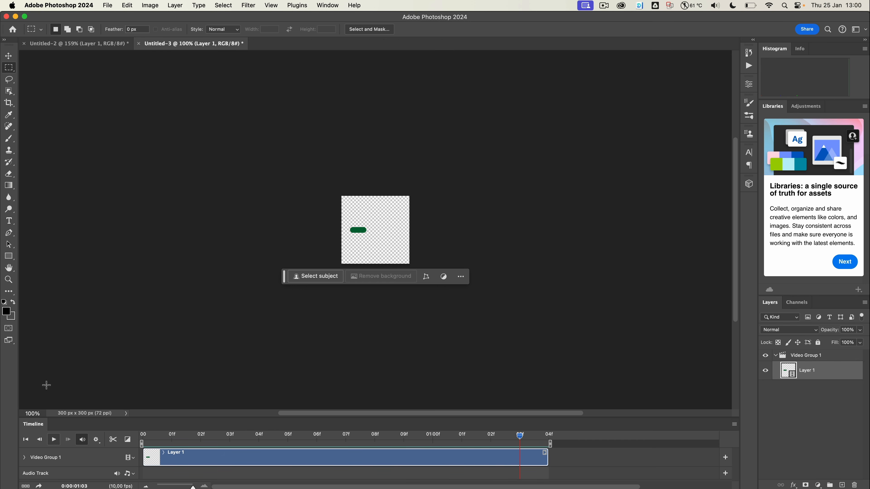
# - Save the bar animation for web as a GIF named bar in the loading folder, looping forever
pyautogui.click(103, 6)
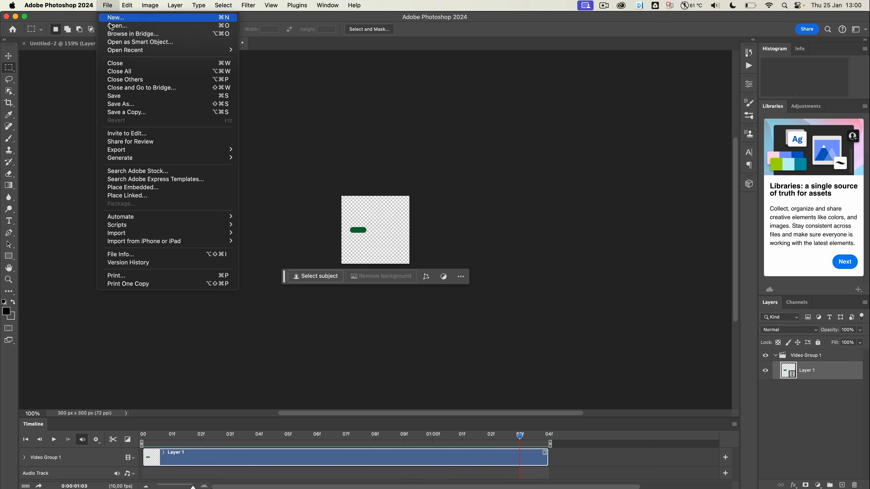
pyautogui.moveTo(154, 150)
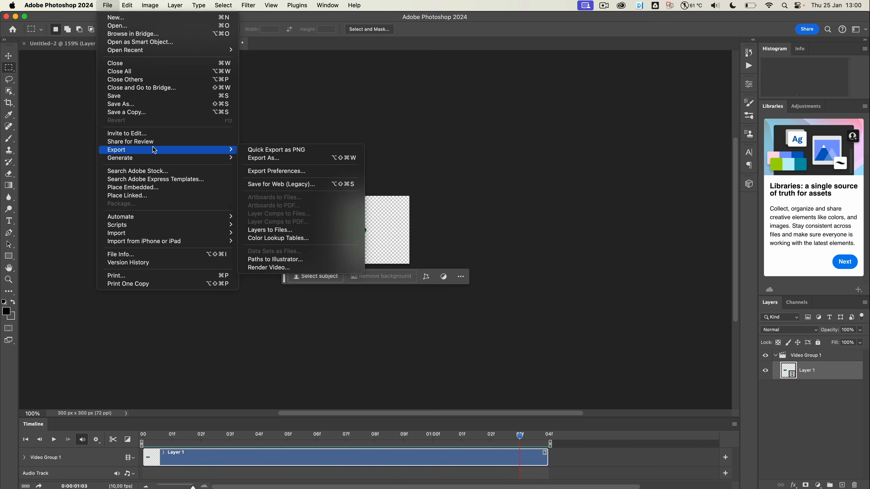
pyautogui.click(277, 182)
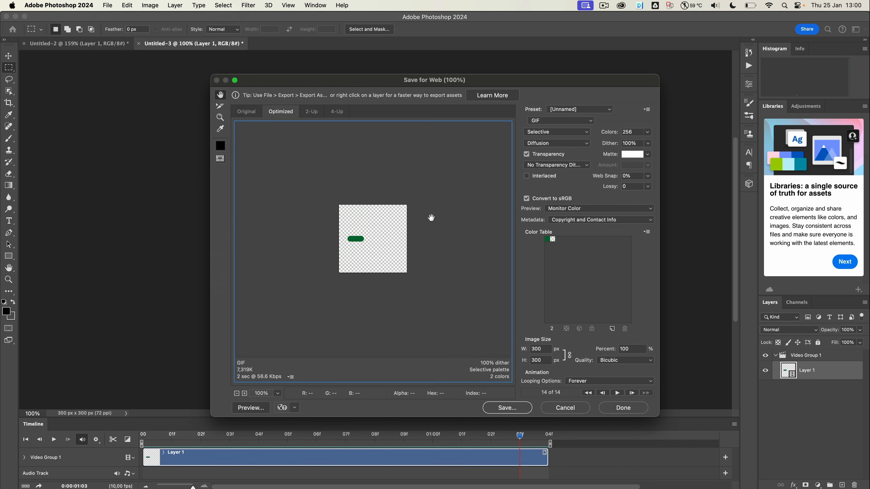
pyautogui.click(520, 411)
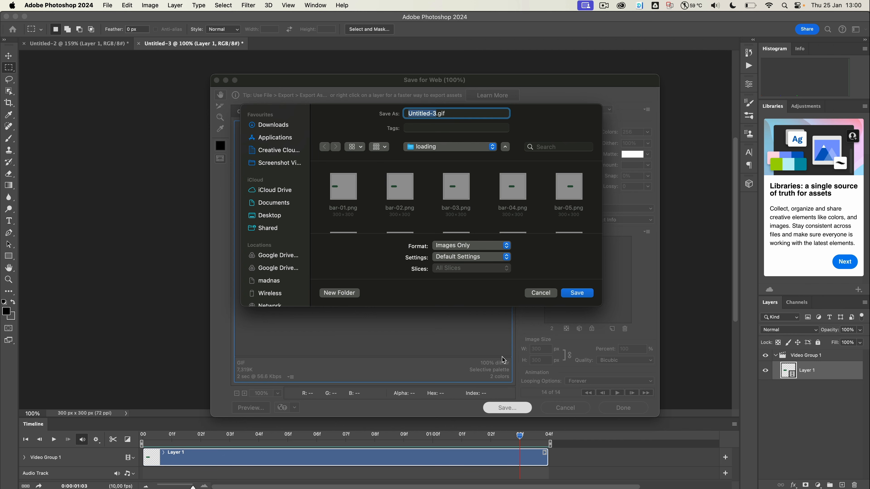
pyautogui.write('bar')
pyautogui.press('Return')
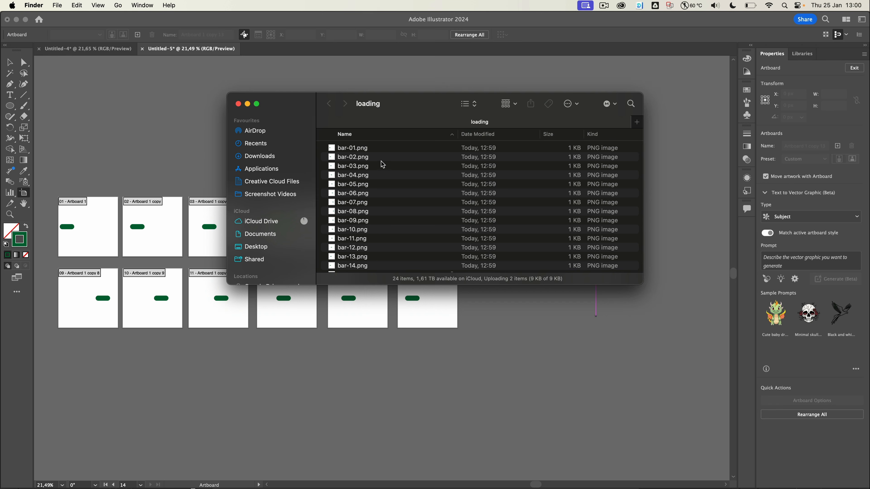
# - Preview bar.gif from the loading folder in Finder
pyautogui.scroll(-5, 384, 196)
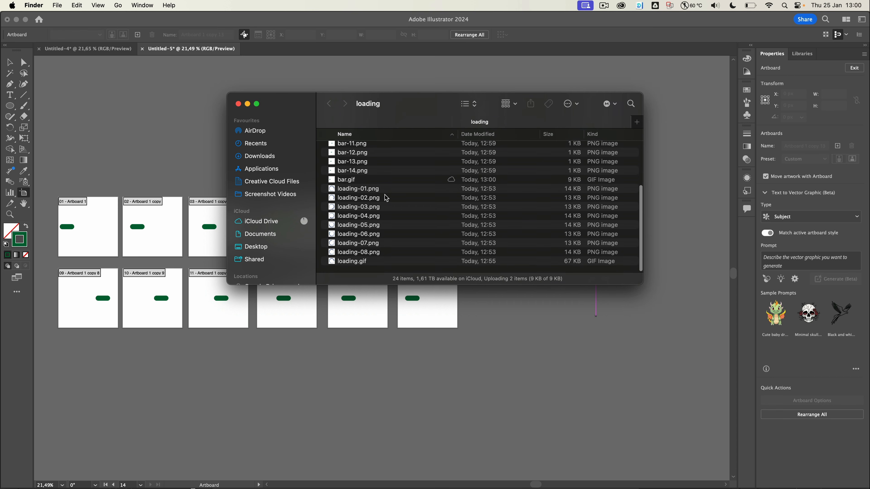
pyautogui.click(363, 181)
pyautogui.press('space')
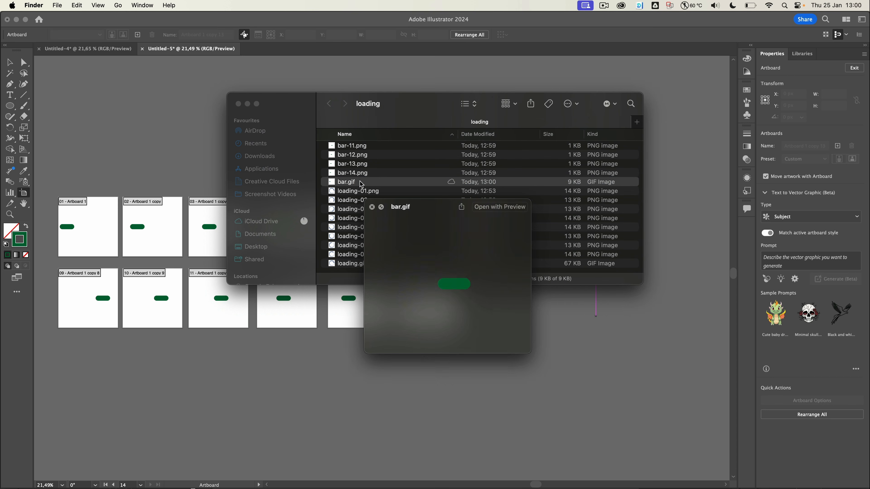